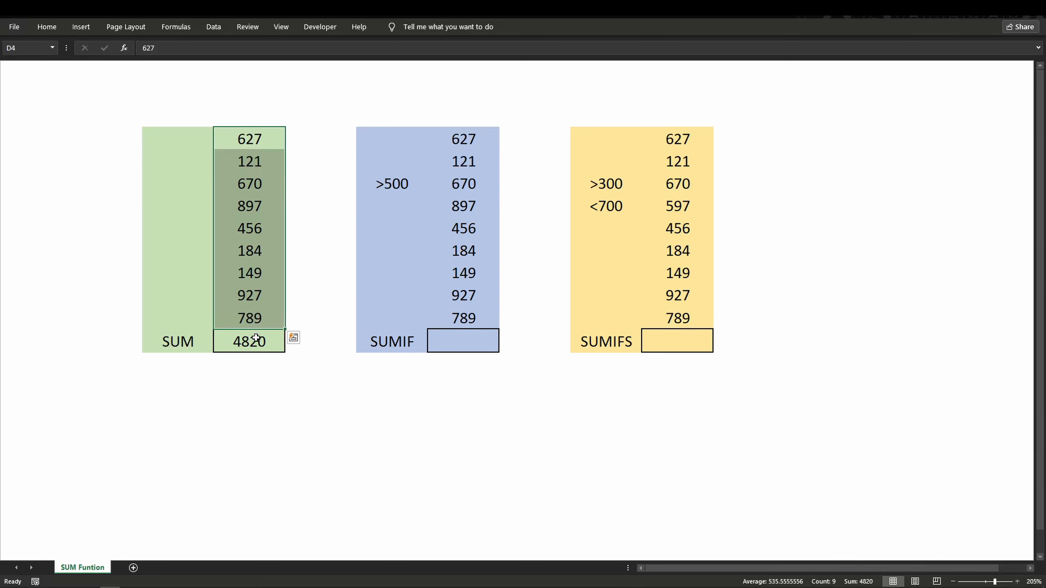
# Enter a SUMIF formula in G13 that sums G4:G12 using the criterion in F6.
pyautogui.click(242, 344)
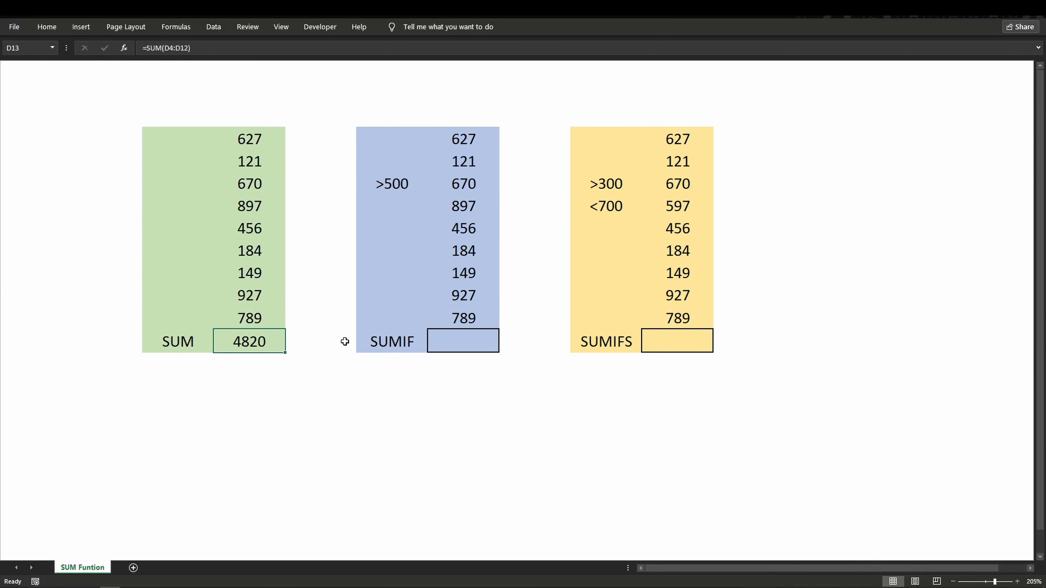
pyautogui.click(445, 345)
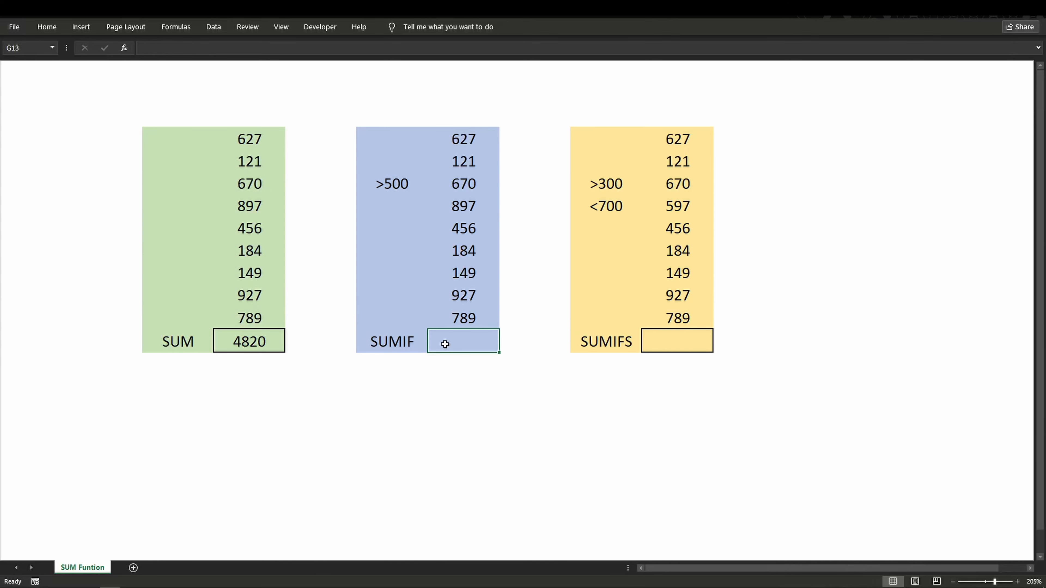
pyautogui.write('=sum')
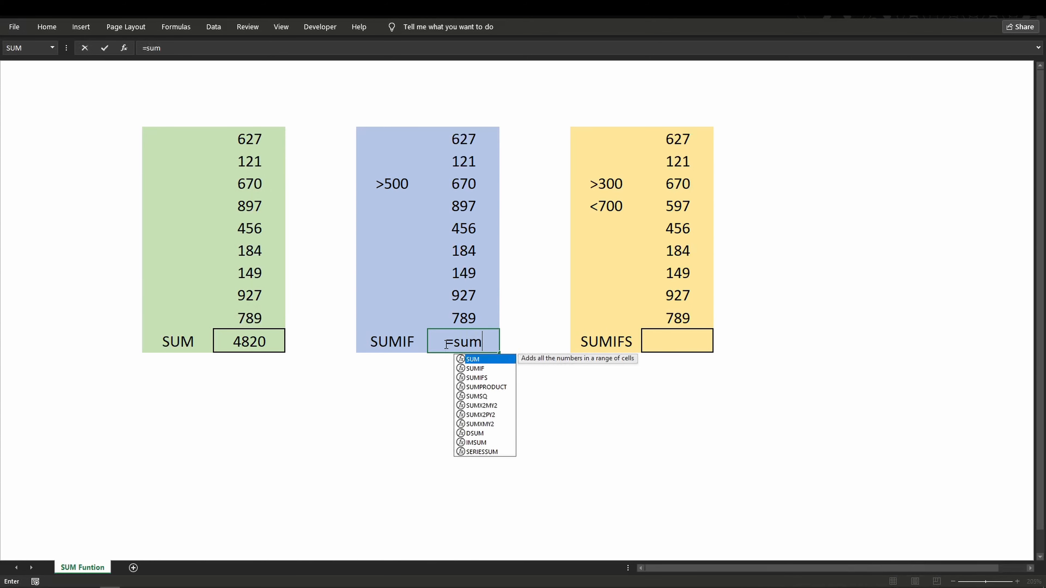
pyautogui.write('if')
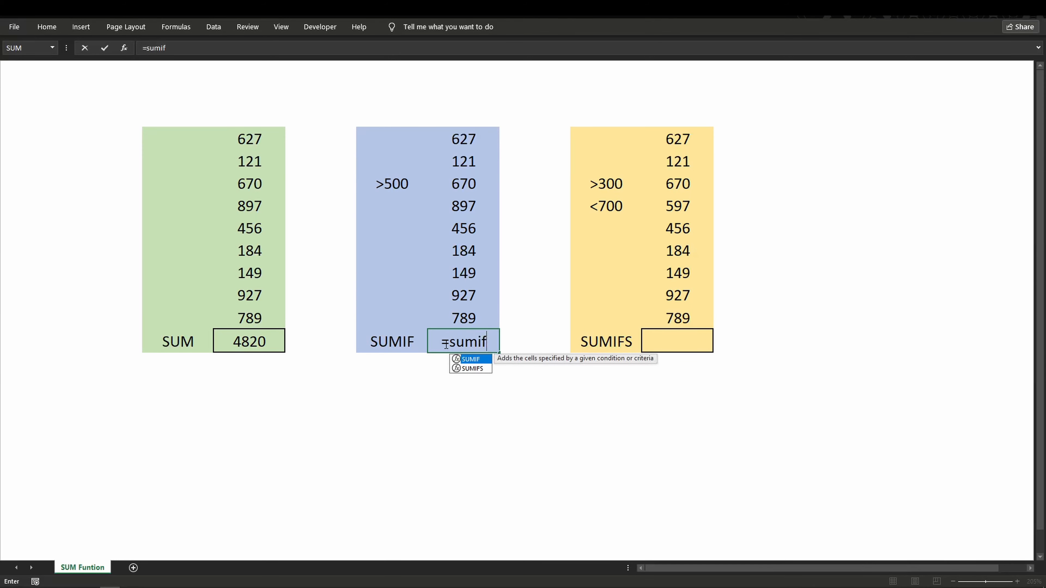
pyautogui.doubleClick(473, 359)
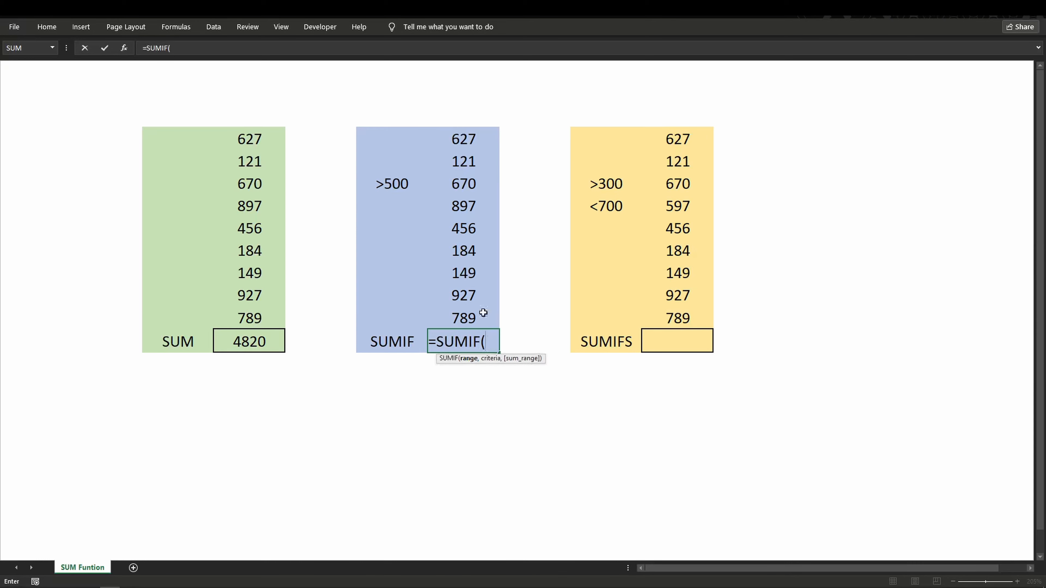
pyautogui.moveTo(470, 143); pyautogui.dragTo(475, 314)
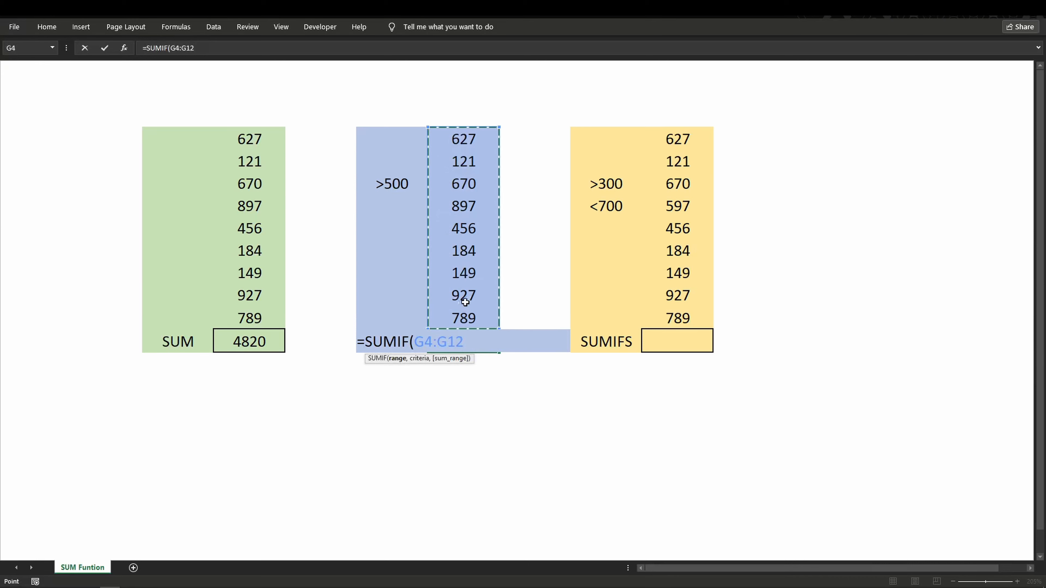
pyautogui.write(',')
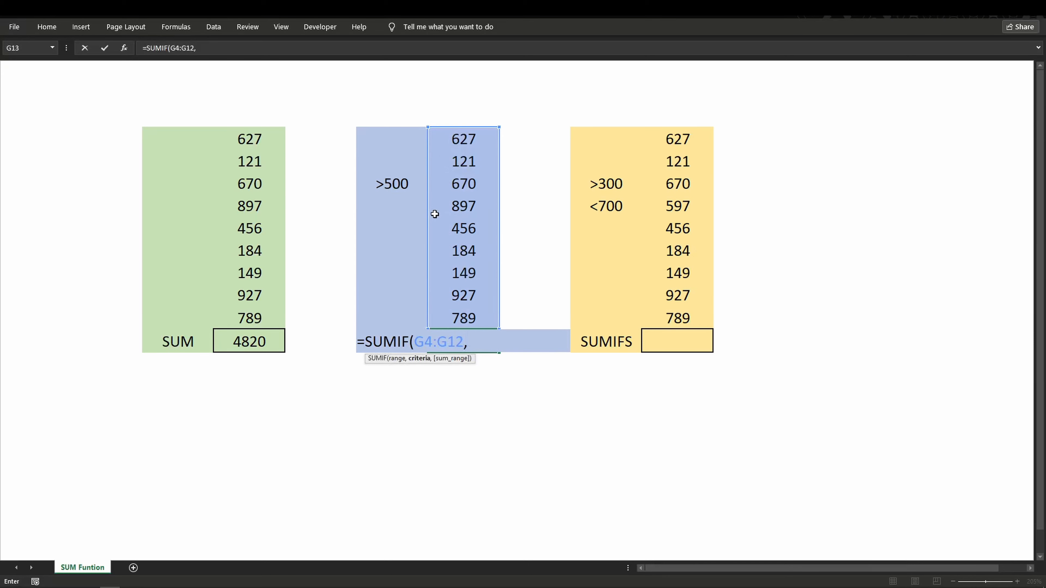
pyautogui.click(397, 184)
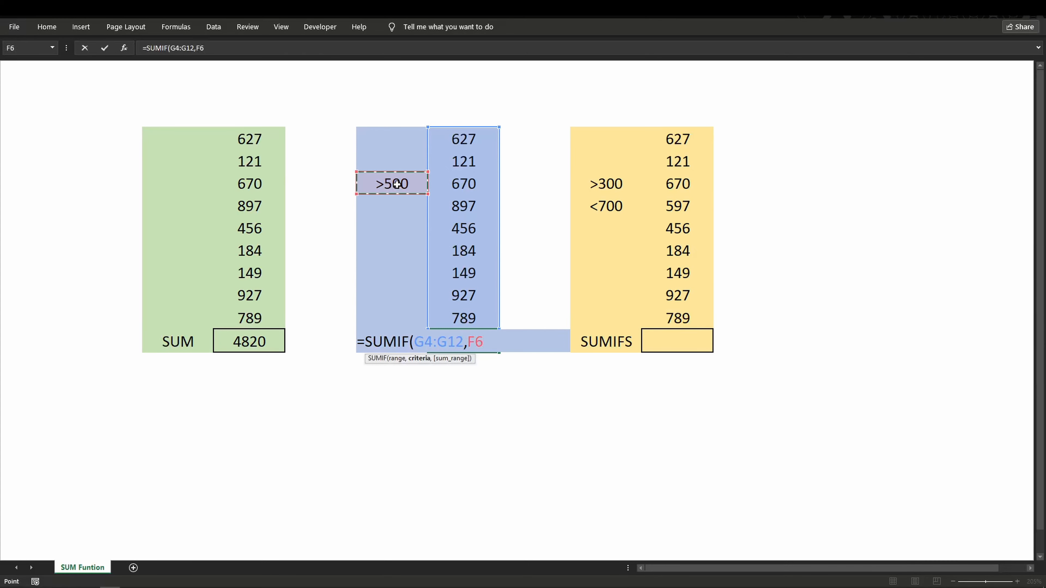
pyautogui.write(')')
pyautogui.press('Return')
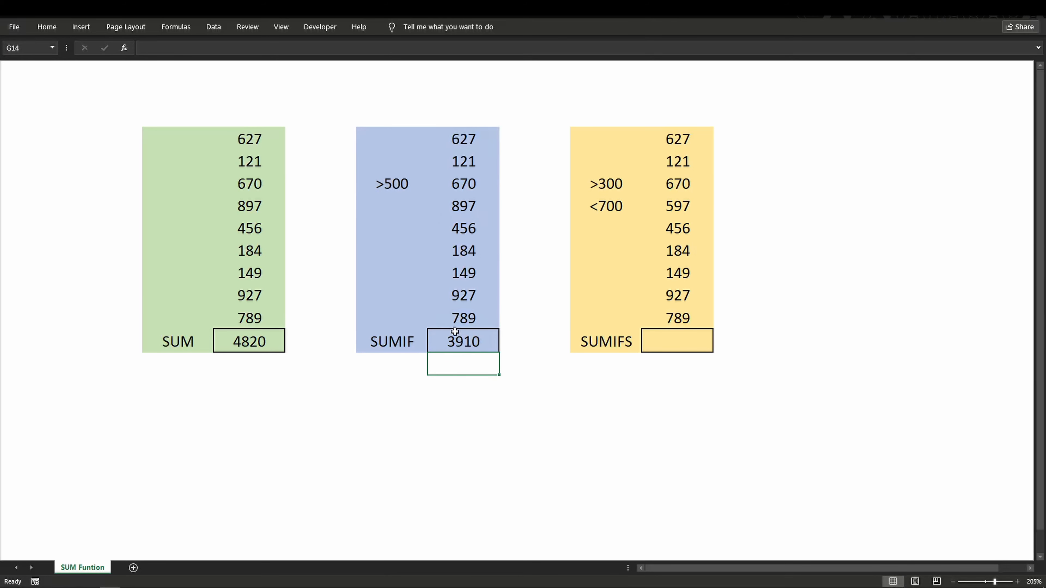
# Select the values above 500 in G4, G6, G7, G11 and G12 together to check their sum against the SUMIF result.
pyautogui.click(465, 141)
pyautogui.keyDown('ctrl'); pyautogui.click(466, 184); pyautogui.keyUp('ctrl')
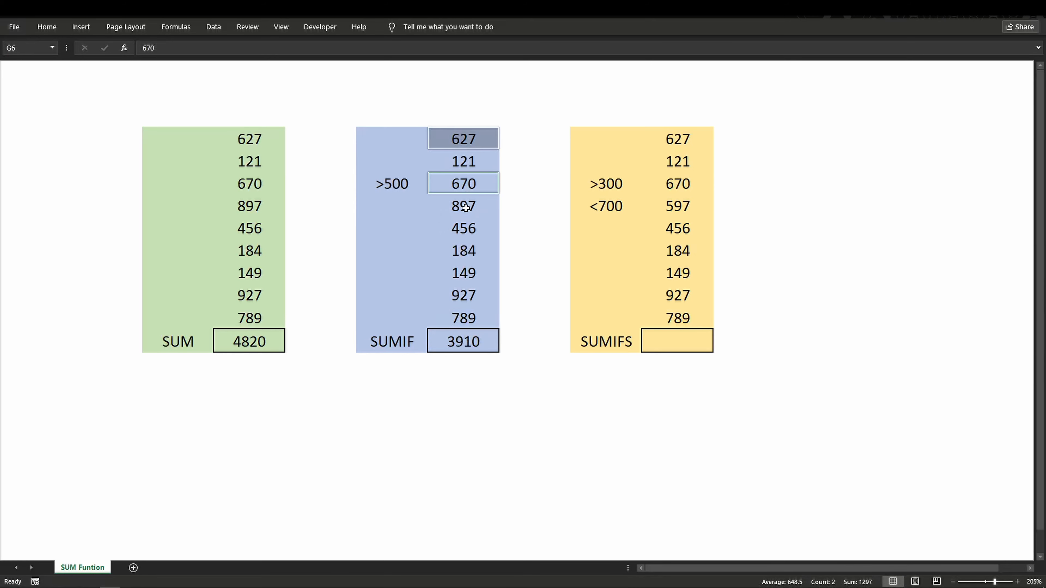
pyautogui.keyDown('ctrl'); pyautogui.click(466, 213); pyautogui.keyUp('ctrl')
pyautogui.keyDown('ctrl'); pyautogui.click(467, 293); pyautogui.keyUp('ctrl')
pyautogui.keyDown('ctrl'); pyautogui.click(472, 317); pyautogui.keyUp('ctrl')
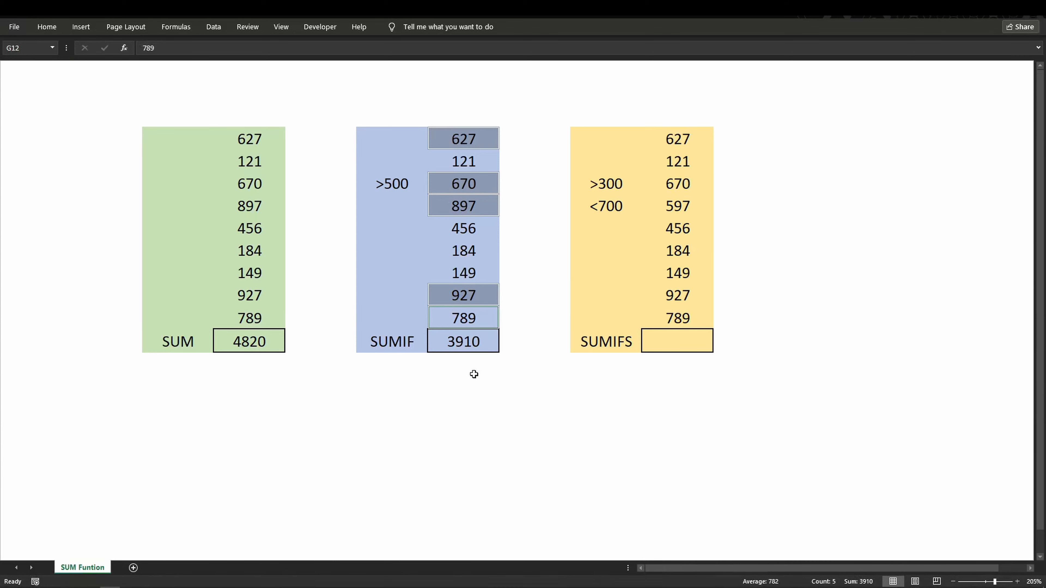
pyautogui.click(454, 365)
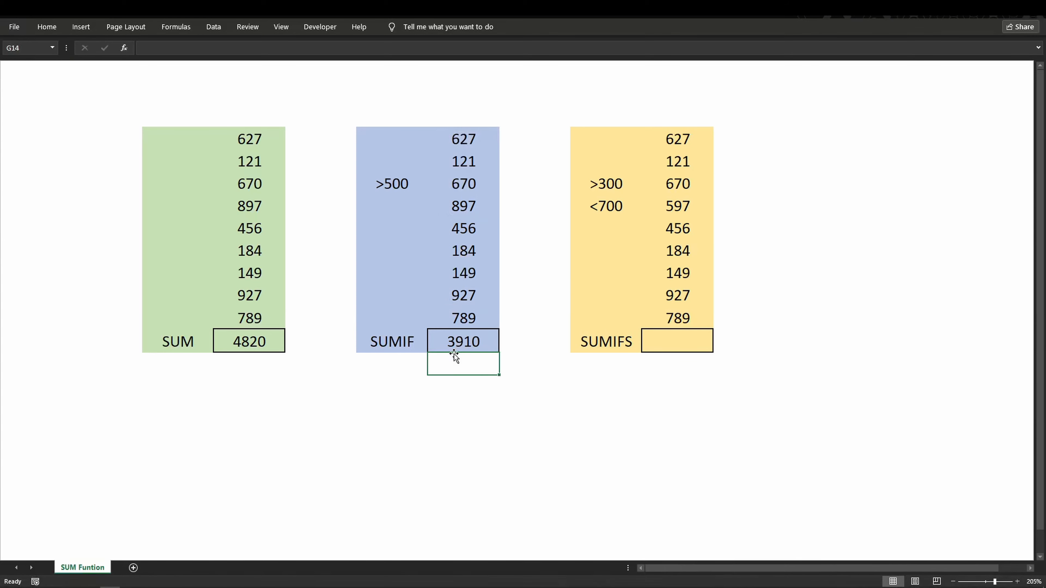
# Replace the F6 reference in the G13 SUMIF formula with the literal criterion ">500" in quotation marks.
pyautogui.click(399, 180)
pyautogui.click(461, 339)
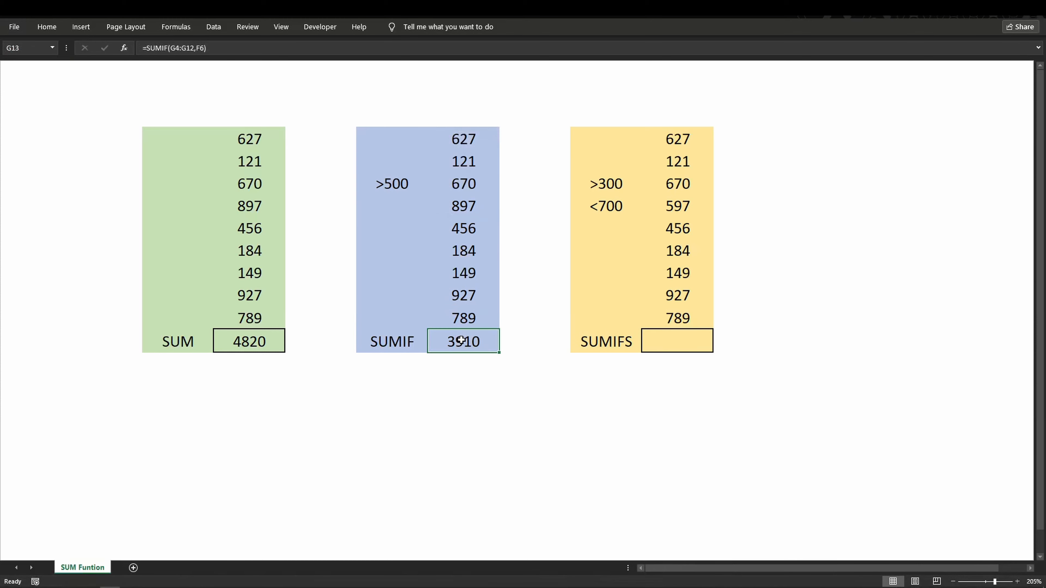
pyautogui.doubleClick(460, 341)
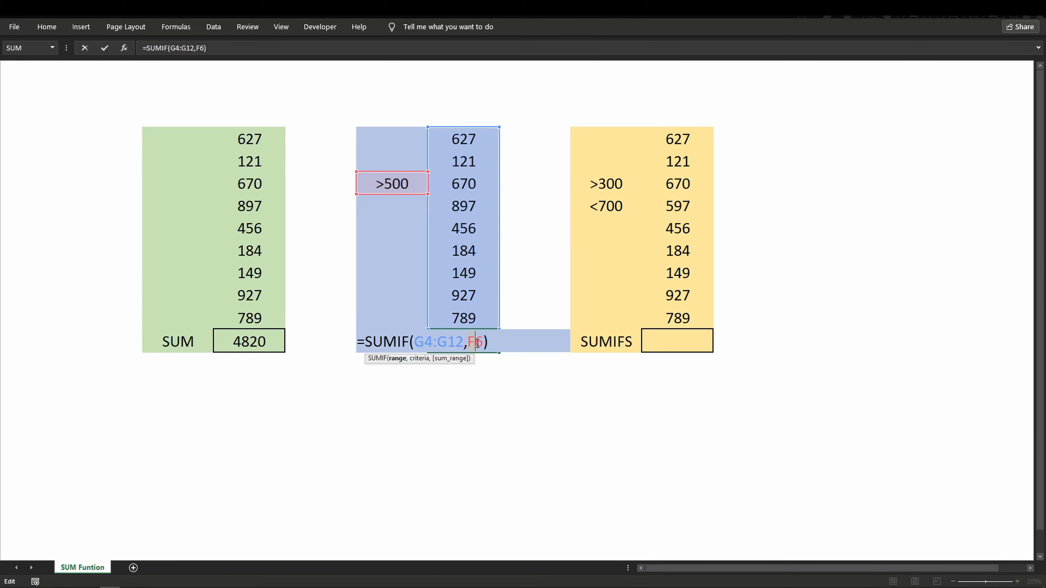
pyautogui.moveTo(477, 343); pyautogui.dragTo(483, 344)
pyautogui.write('"')
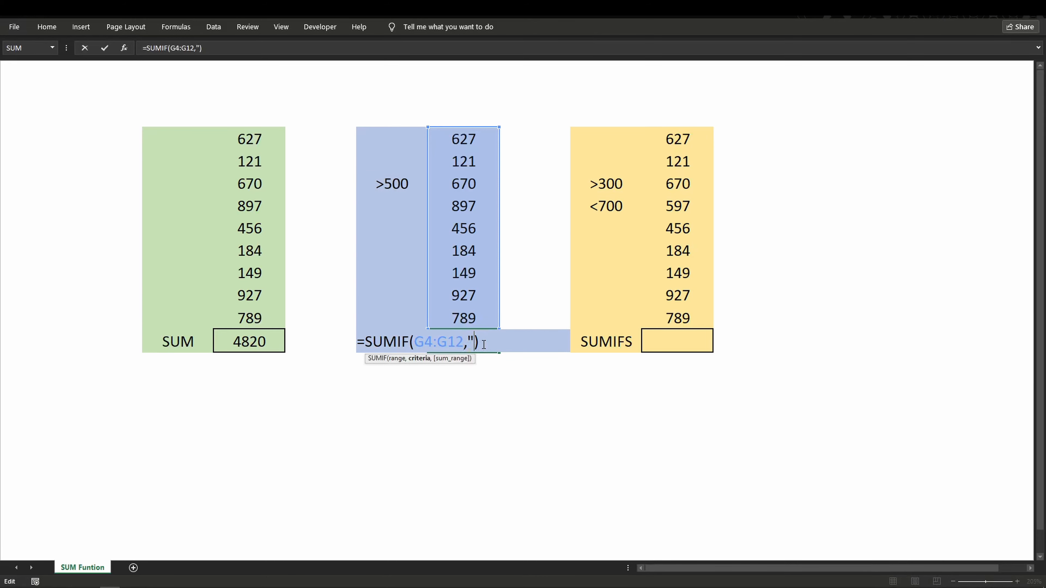
pyautogui.write('>500"')
pyautogui.press('Return')
pyautogui.click(482, 344)
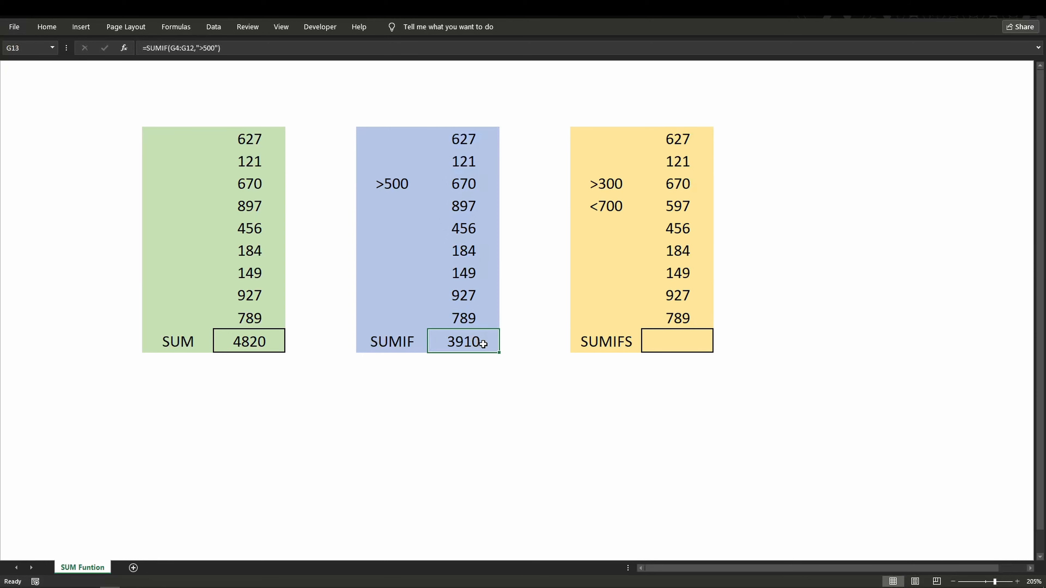
# Replace the literal criterion in the G13 SUMIF formula with a reference to cell F6.
pyautogui.doubleClick(478, 345)
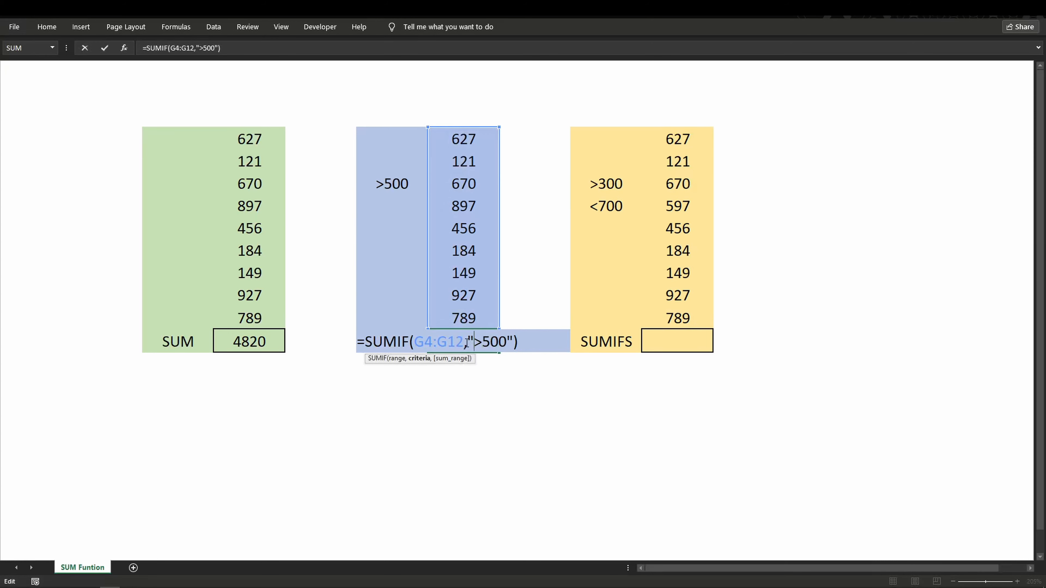
pyautogui.moveTo(469, 341); pyautogui.dragTo(507, 342)
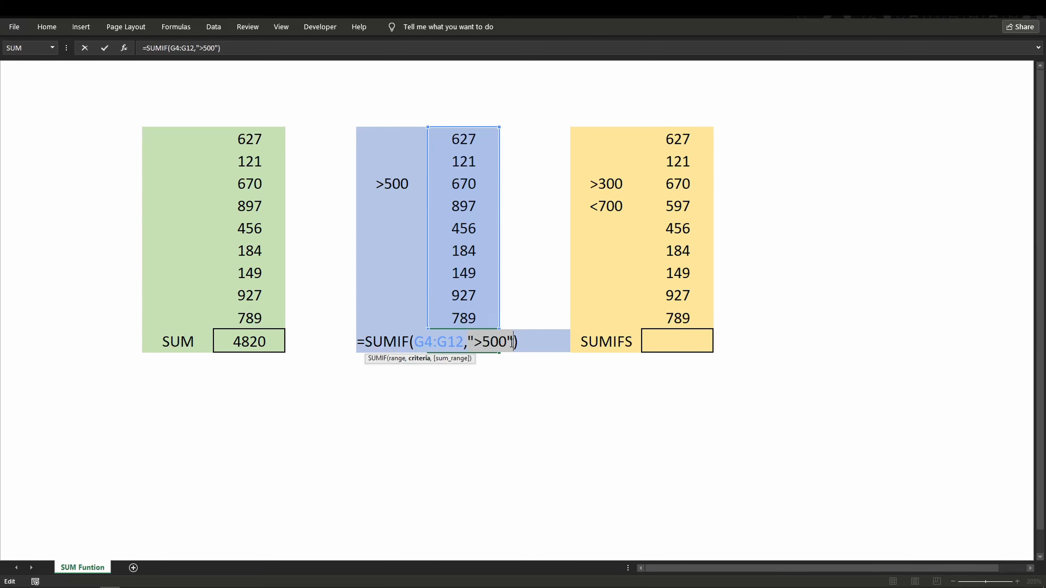
pyautogui.click(394, 184)
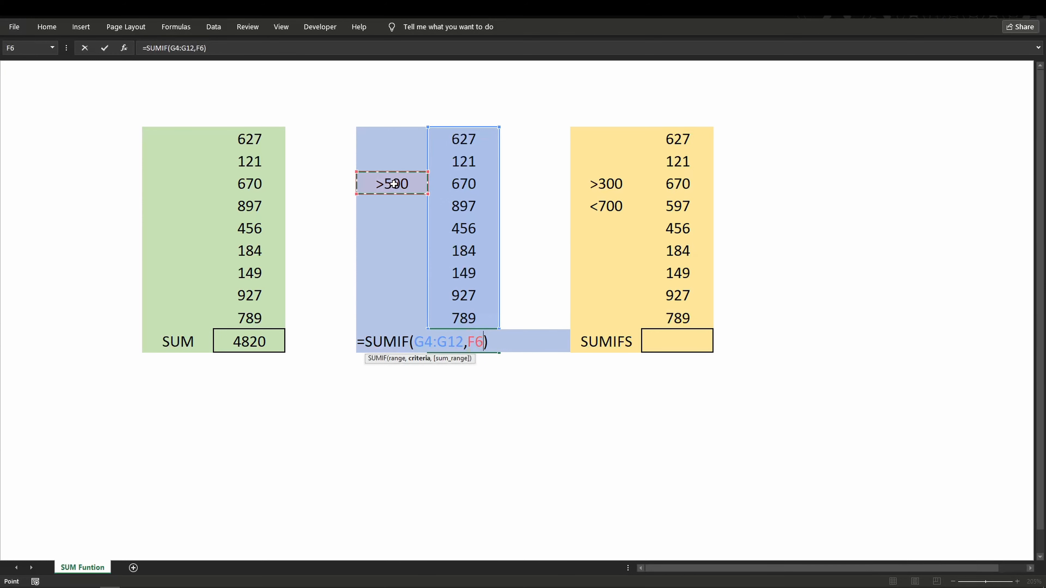
pyautogui.press('Return')
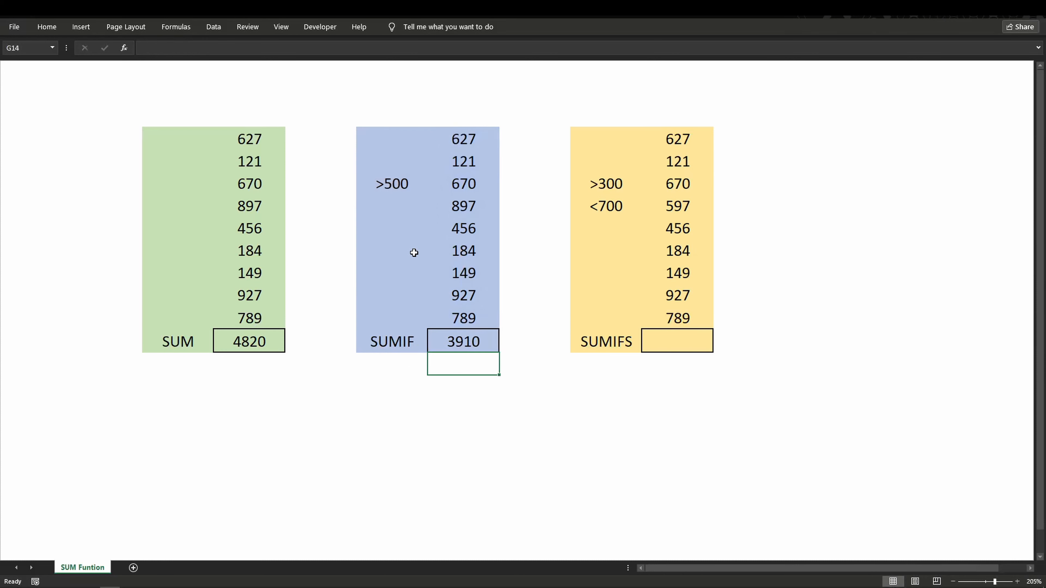
# Change the SUMIF criterion in F6 to >400.
pyautogui.click(388, 181)
pyautogui.doubleClick(390, 183)
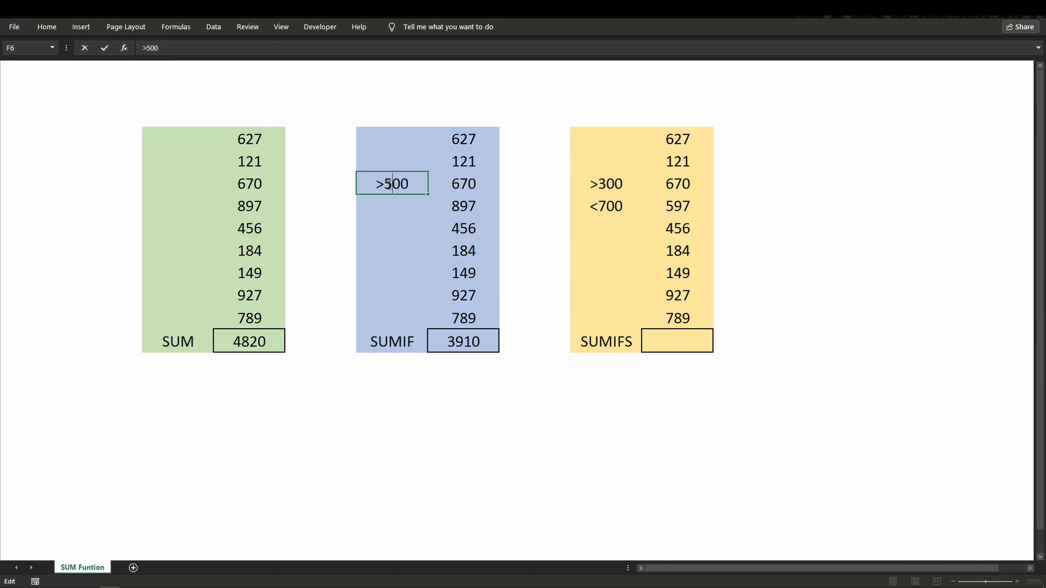
pyautogui.moveTo(387, 184); pyautogui.dragTo(396, 184)
pyautogui.write('4')
pyautogui.press('Return')
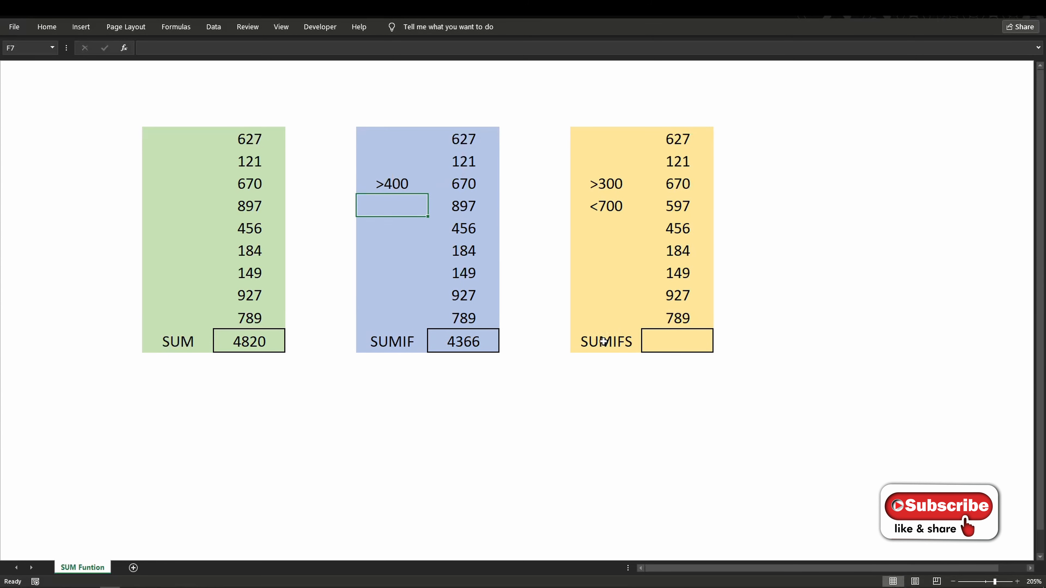
# Start a SUMIFS formula in J13 with sum range J4:J12, first criteria range J4:J12 and the criterion in I6.
pyautogui.click(666, 341)
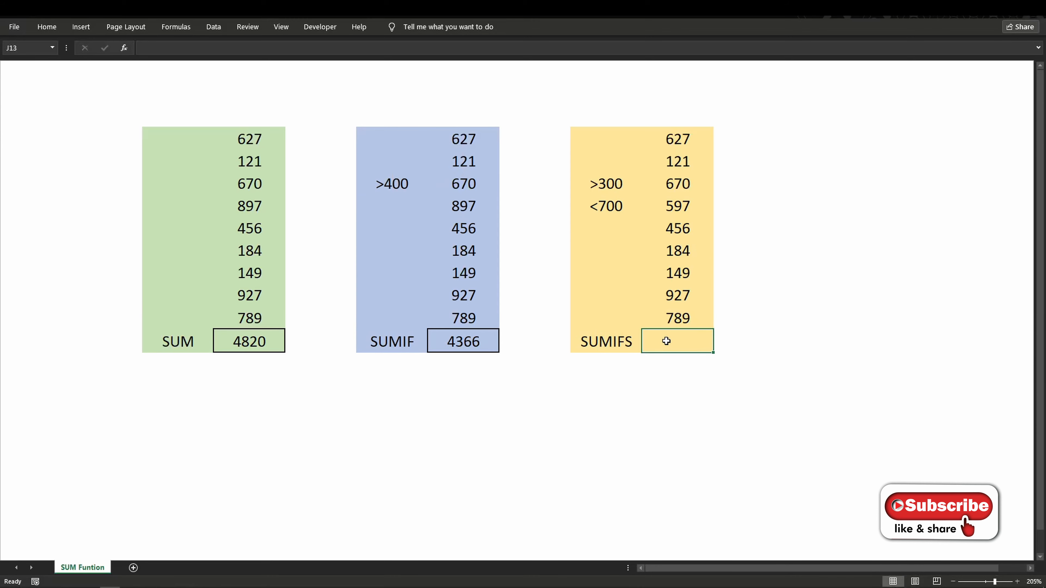
pyautogui.write('=sumifs')
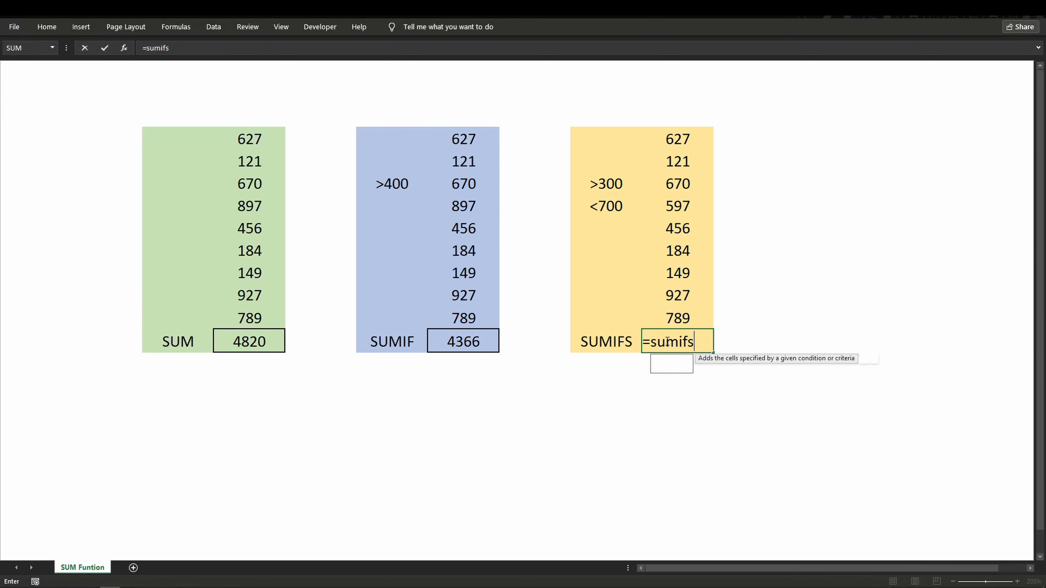
pyautogui.press('Tab')
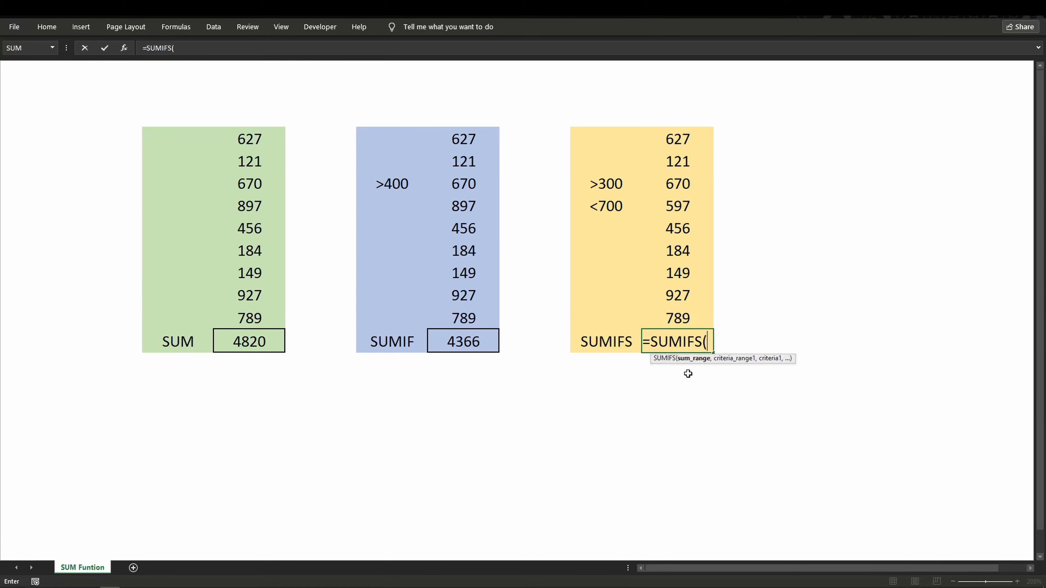
pyautogui.moveTo(686, 142); pyautogui.dragTo(686, 318)
pyautogui.write(',')
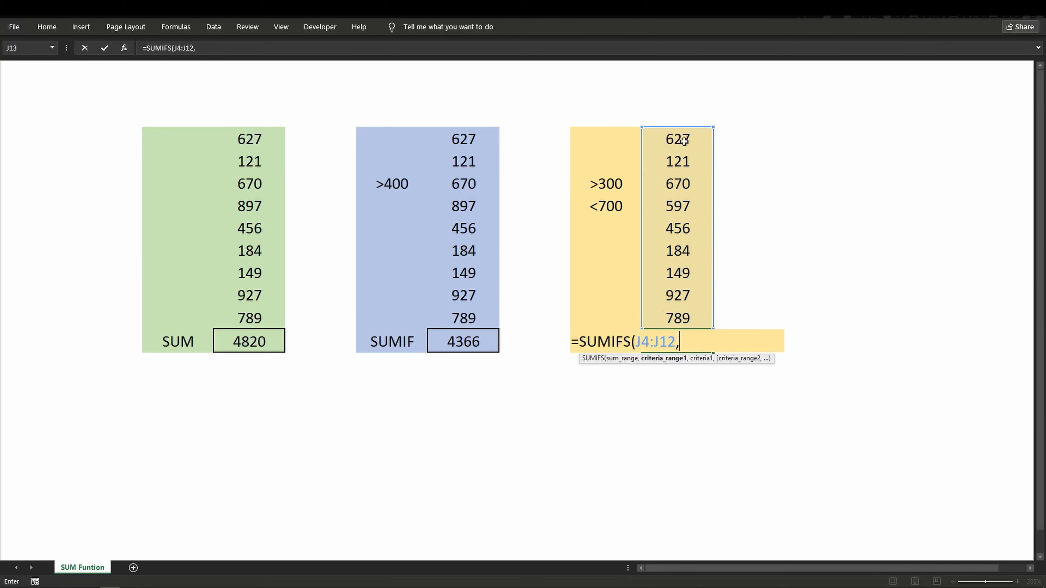
pyautogui.moveTo(683, 141); pyautogui.dragTo(687, 317)
pyautogui.write(',')
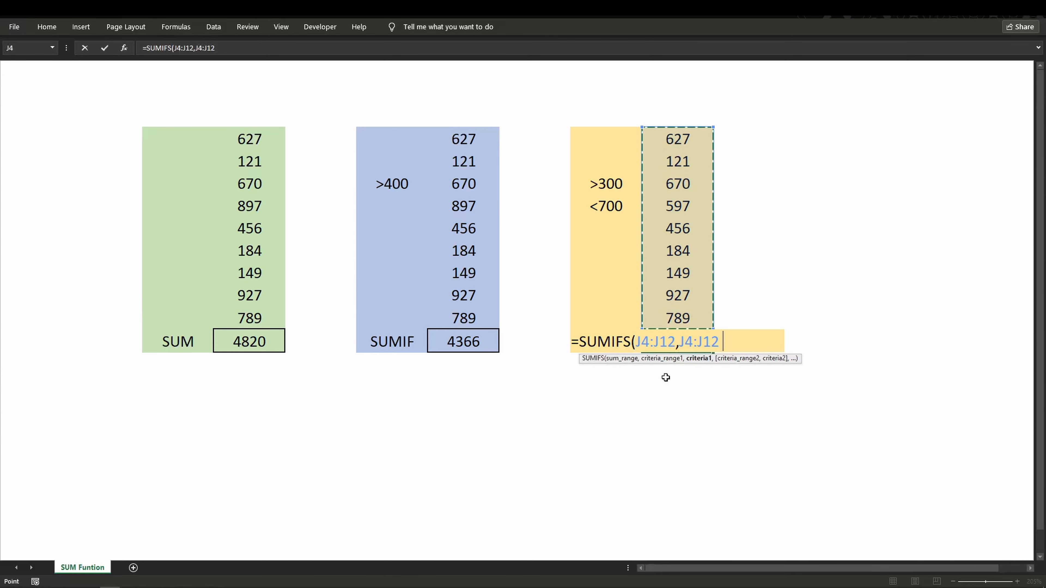
pyautogui.write(',')
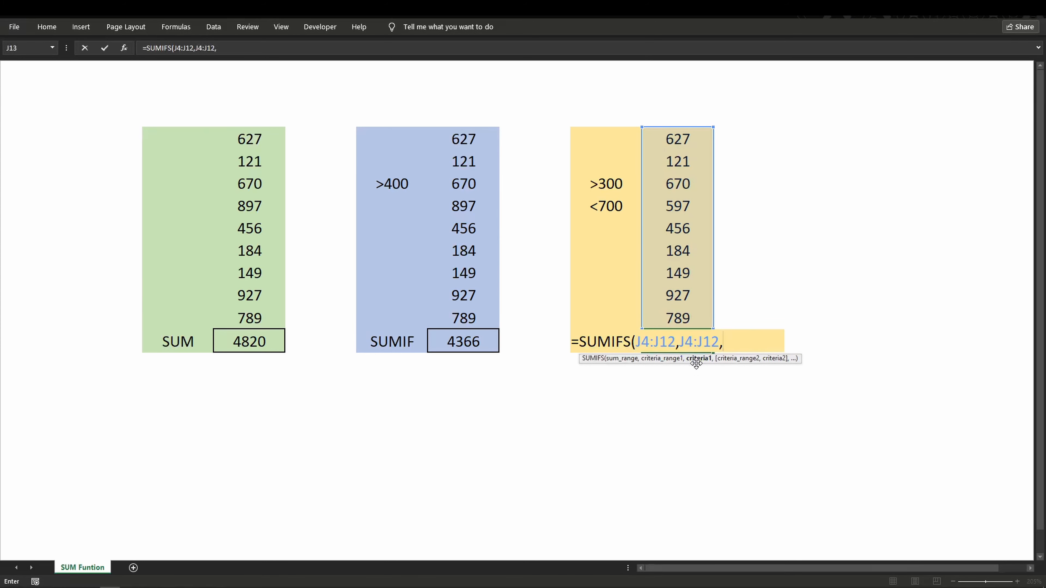
pyautogui.click(608, 186)
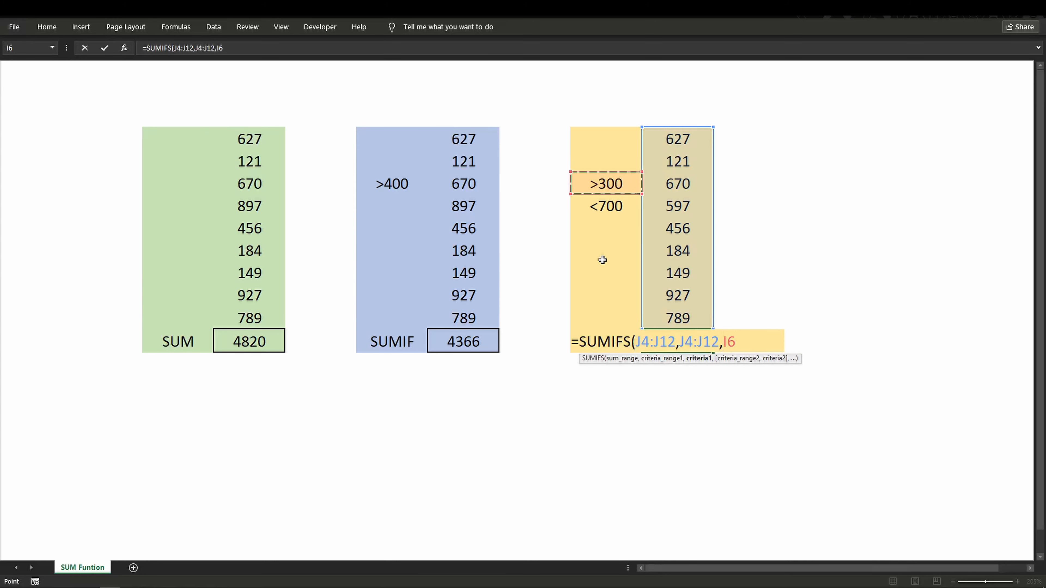
# Complete the SUMIFS formula in J13 with second criteria range J4:J12 and the criterion in I7.
pyautogui.write(',')
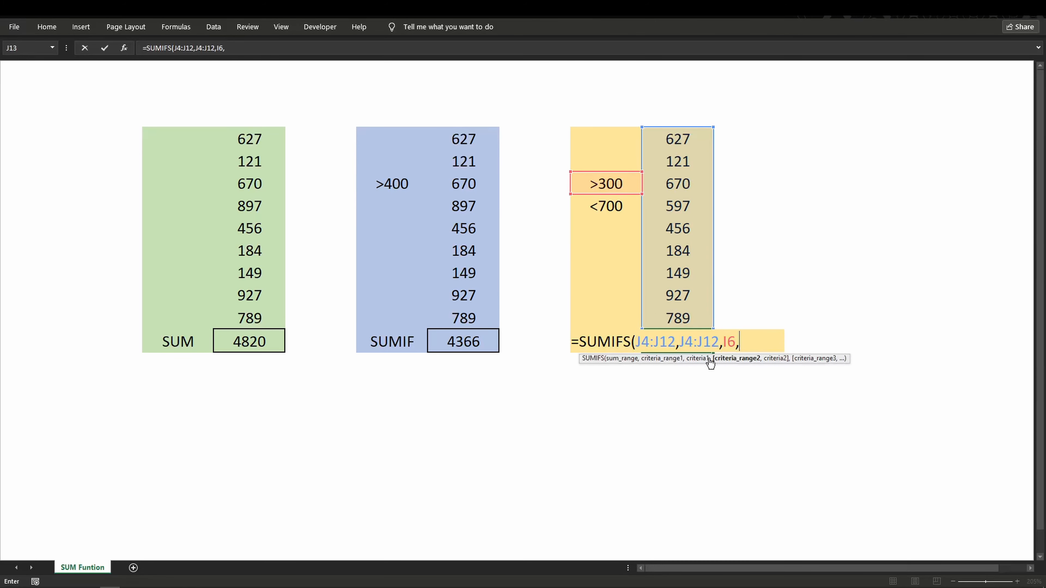
pyautogui.moveTo(677, 136); pyautogui.dragTo(673, 316)
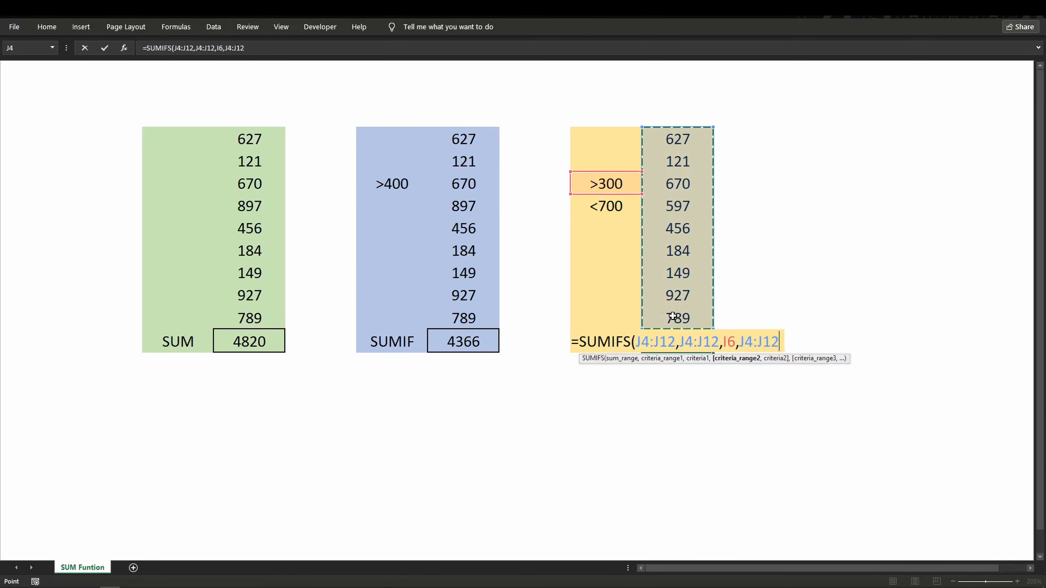
pyautogui.write(',')
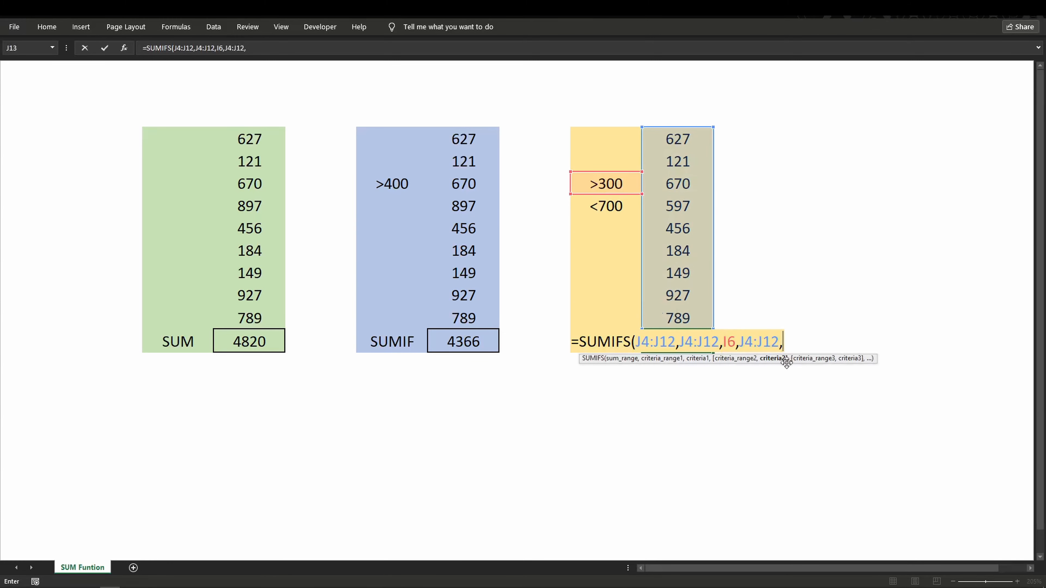
pyautogui.click(603, 209)
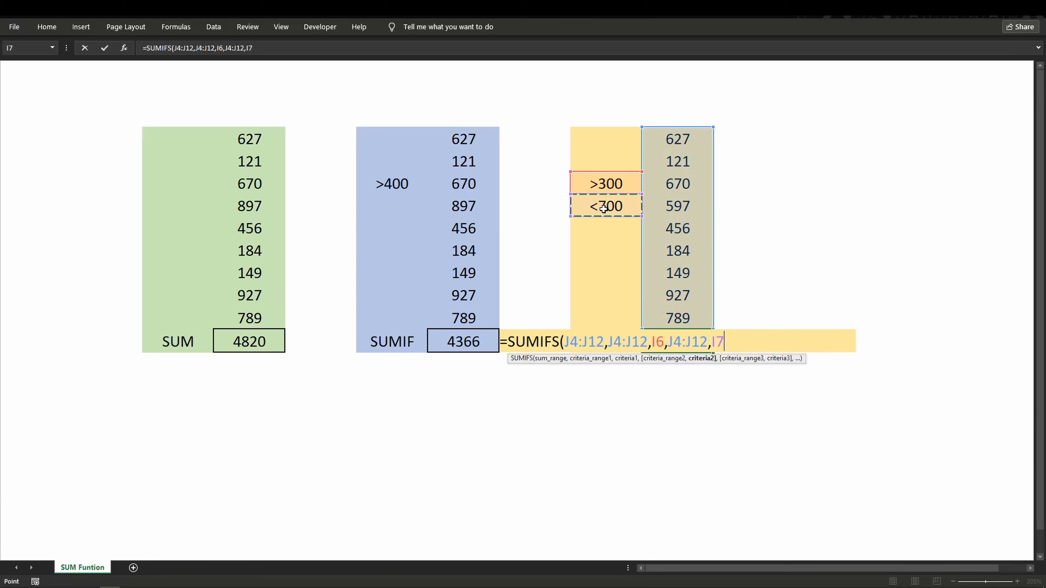
pyautogui.write(')')
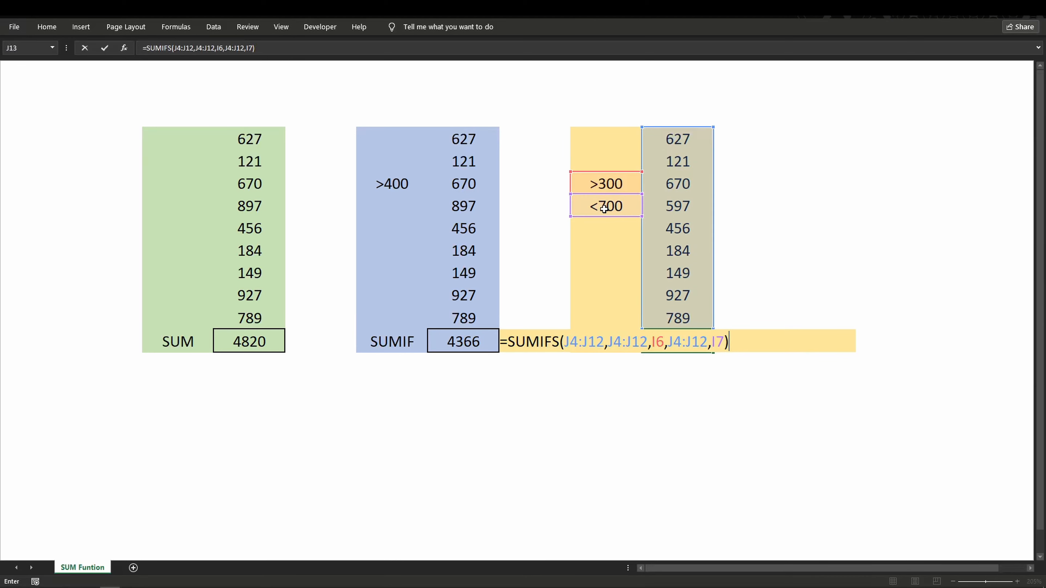
pyautogui.press('Return')
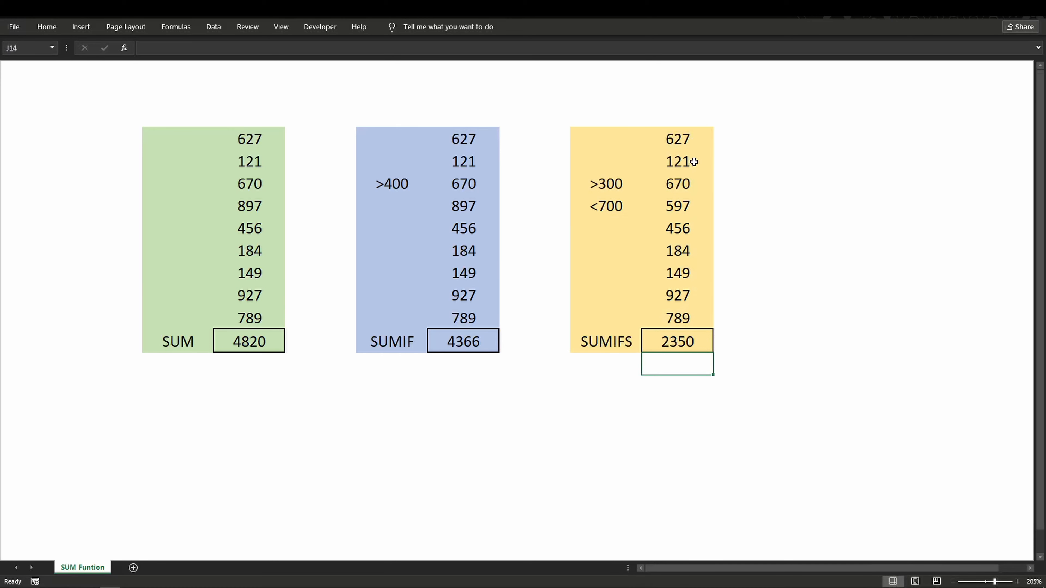
# Select cells J4, J6, J7 and J8 together to check their sum against the SUMIFS result in J13.
pyautogui.click(679, 140)
pyautogui.keyDown('ctrl'); pyautogui.click(681, 183); pyautogui.keyUp('ctrl')
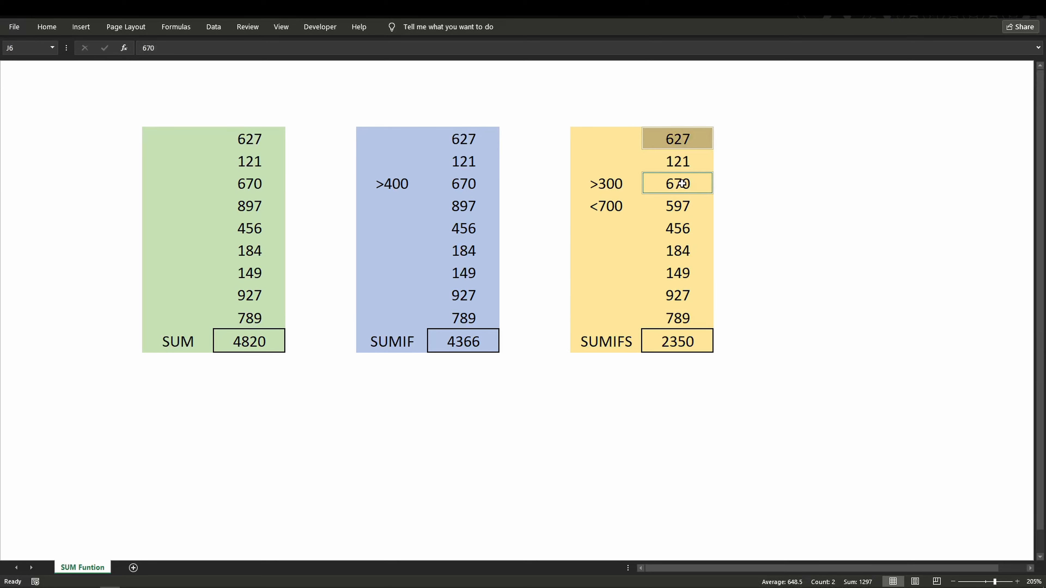
pyautogui.keyDown('ctrl'); pyautogui.click(685, 204); pyautogui.keyUp('ctrl')
pyautogui.keyDown('ctrl'); pyautogui.click(685, 229); pyautogui.keyUp('ctrl')
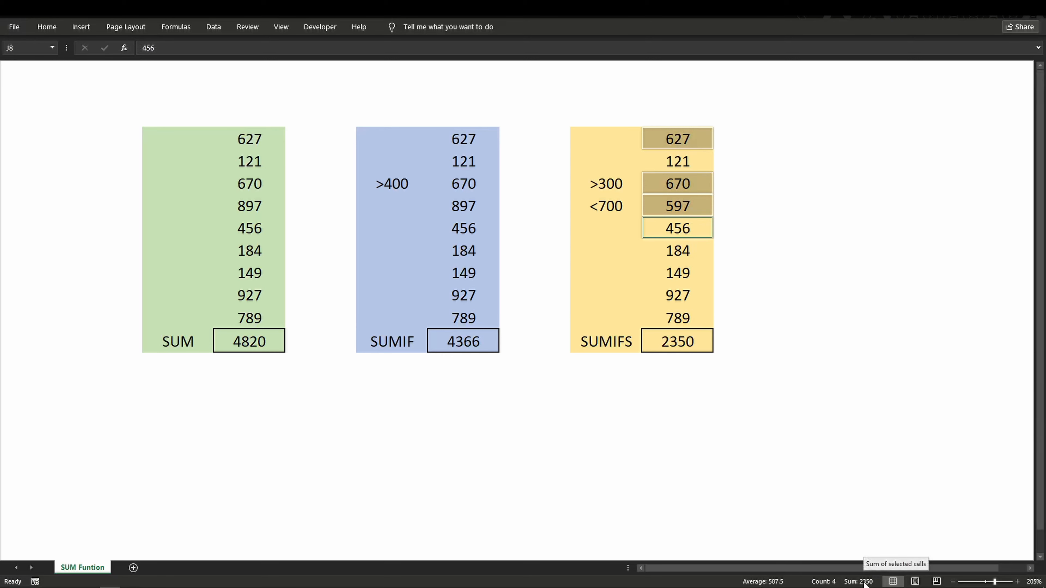
pyautogui.click(690, 344)
pyautogui.click(587, 359)
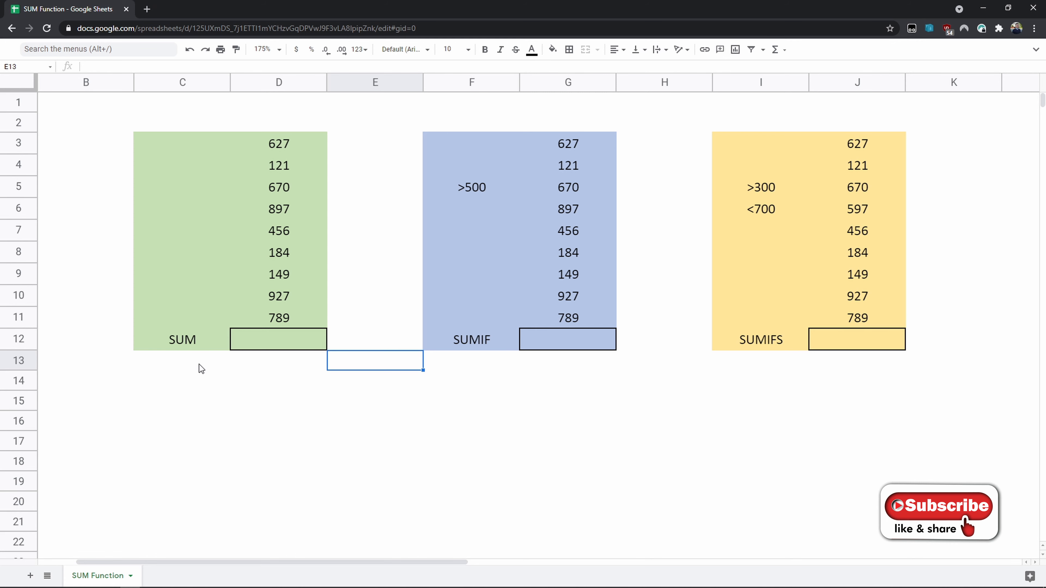
# In the Google Sheets copy, total D3:D11 with a SUM formula in D12 and check it by selecting that range.
pyautogui.click(275, 341)
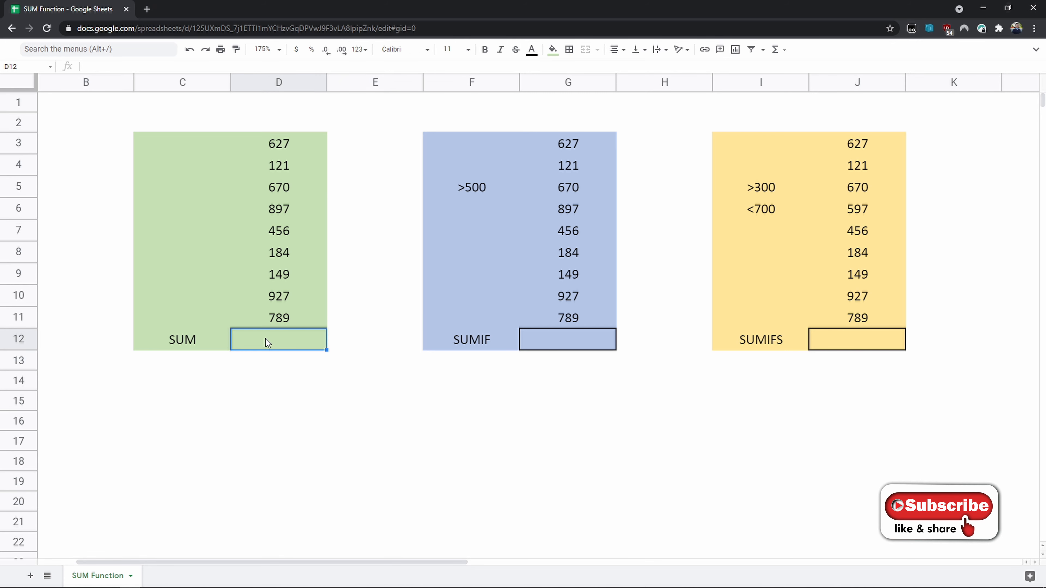
pyautogui.write('=sum')
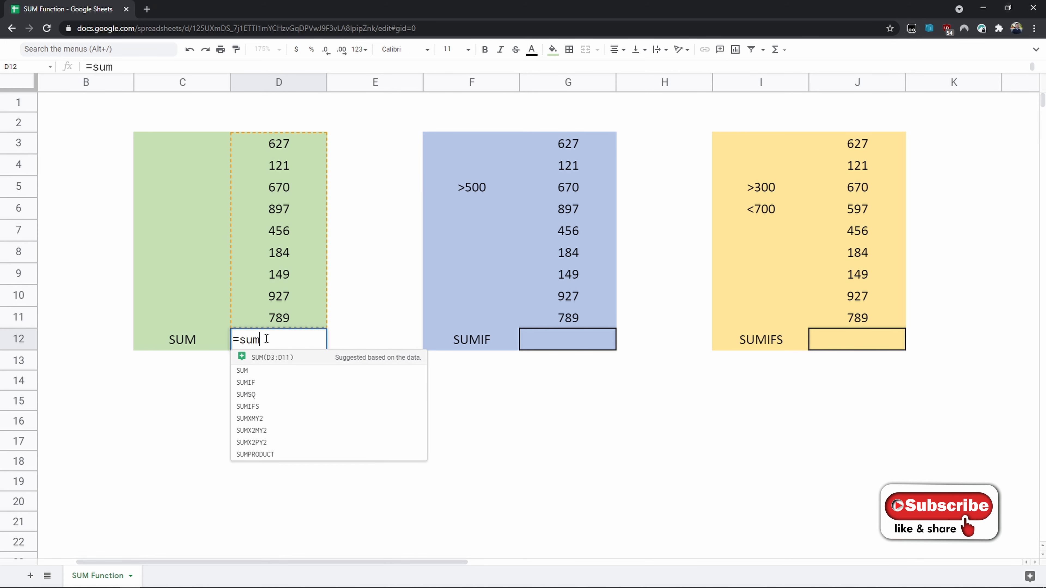
pyautogui.click(295, 363)
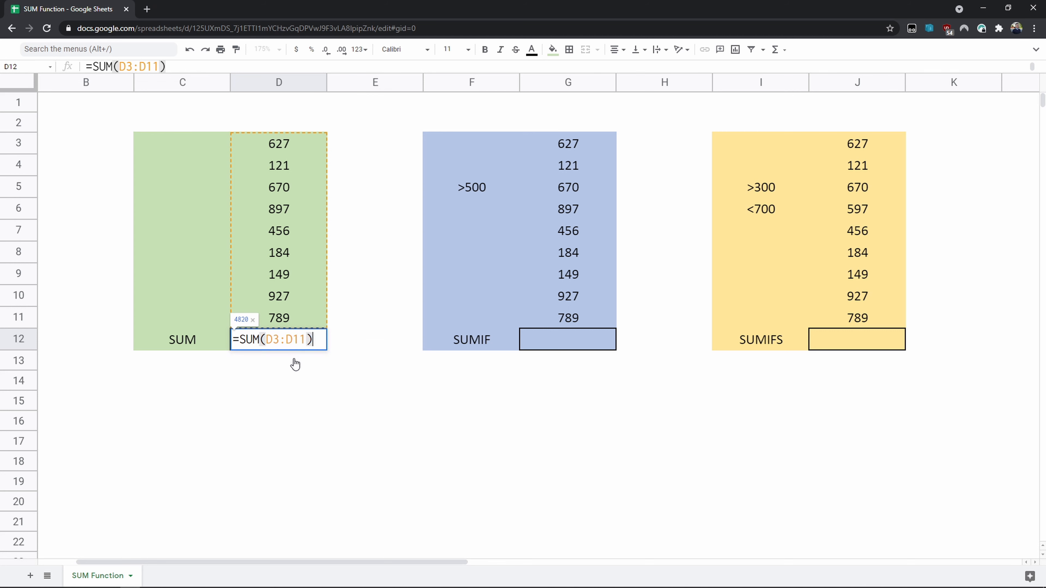
pyautogui.press('Return')
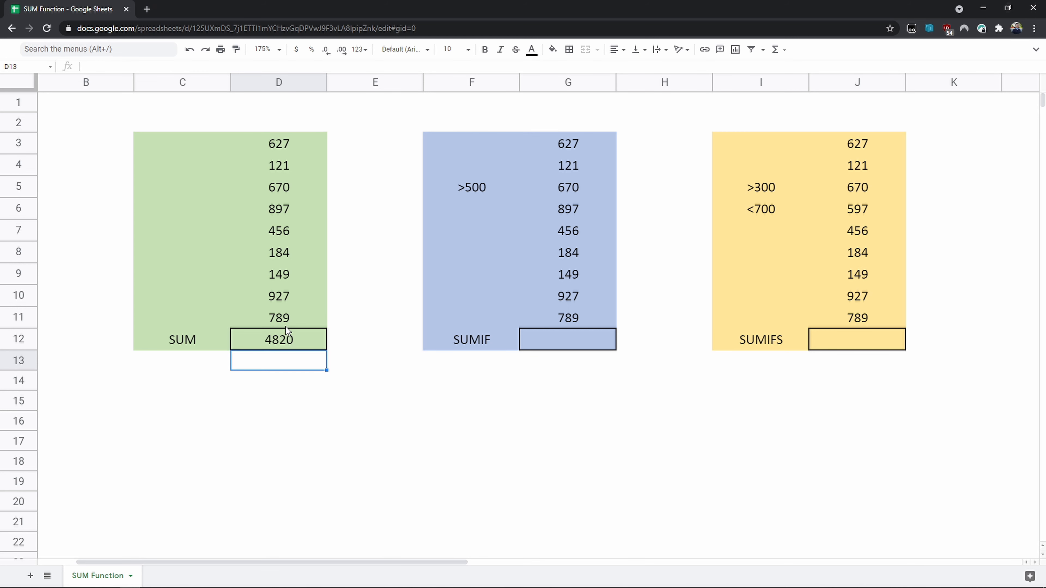
pyautogui.moveTo(276, 143); pyautogui.dragTo(274, 311)
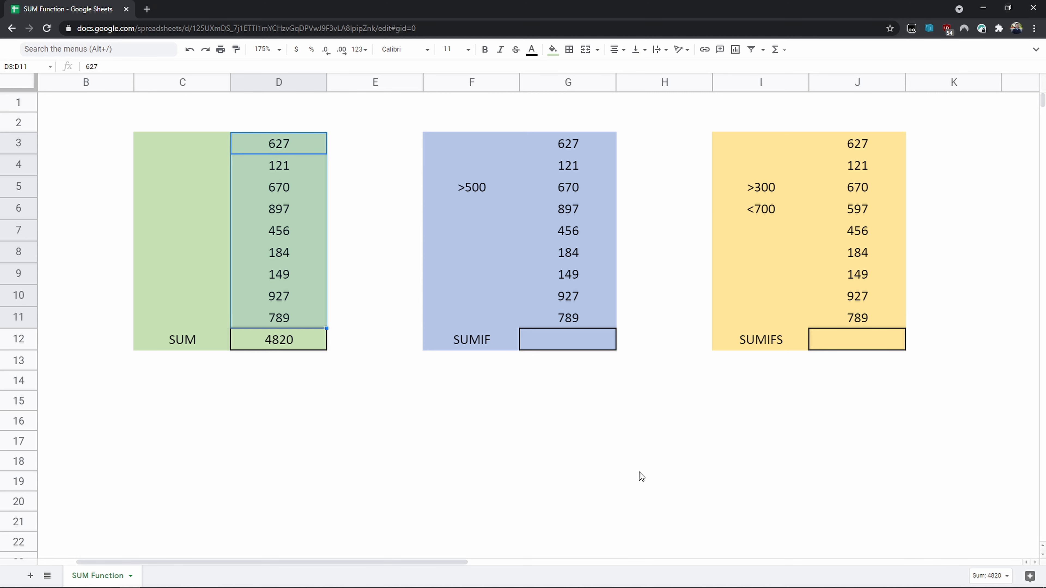
# Enter a SUMIF formula in G12 with range G3:G11 and the criterion in F5.
pyautogui.click(551, 346)
pyautogui.write('=sumif')
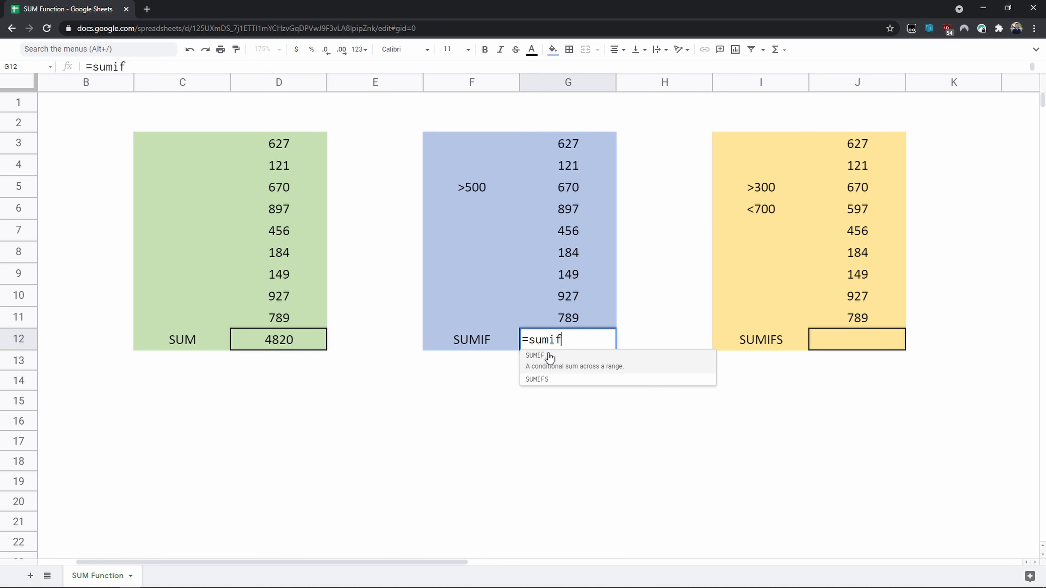
pyautogui.click(551, 357)
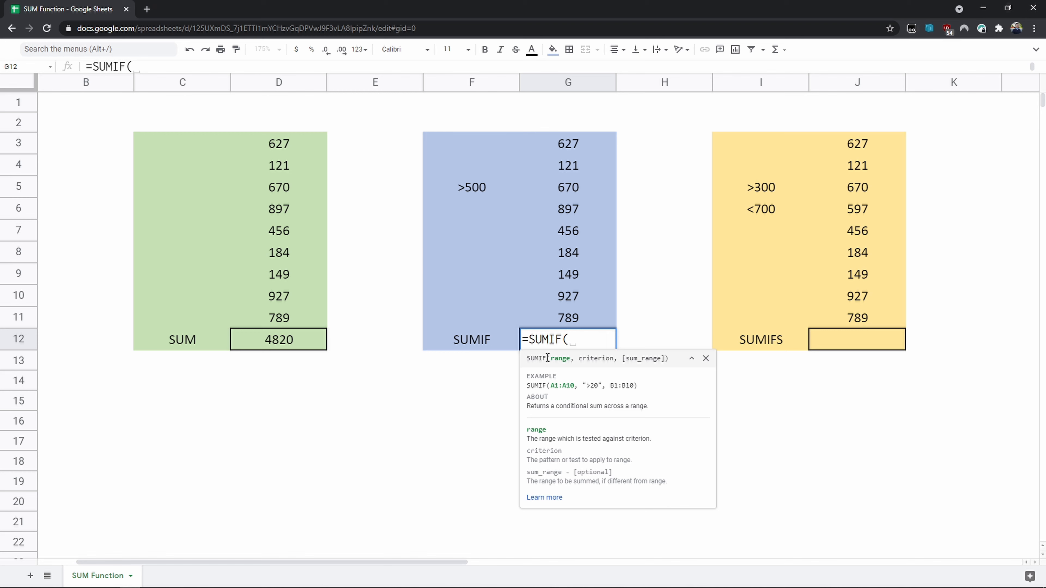
pyautogui.moveTo(570, 150); pyautogui.dragTo(574, 317)
pyautogui.write(',')
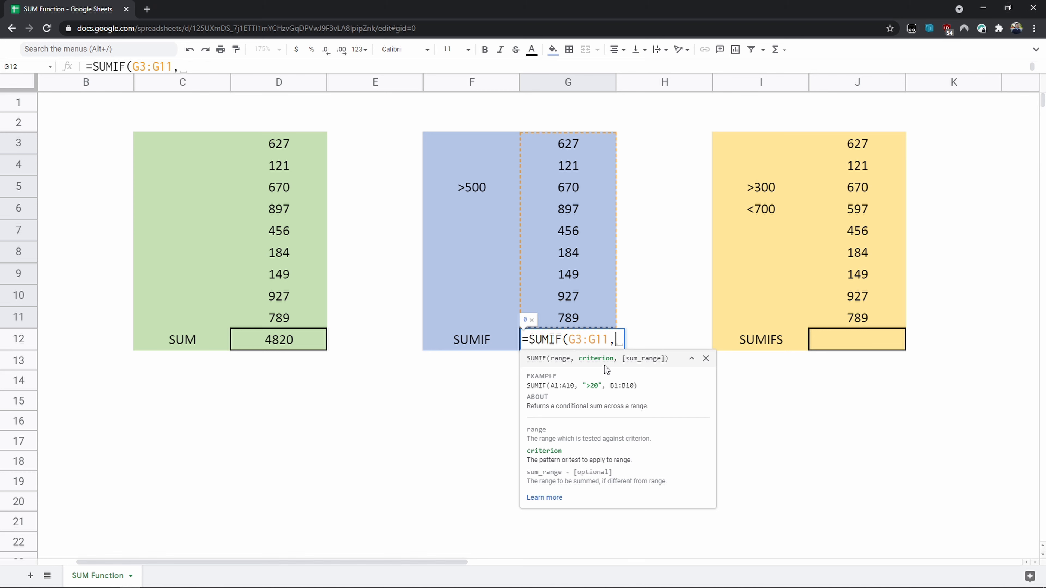
pyautogui.click(466, 187)
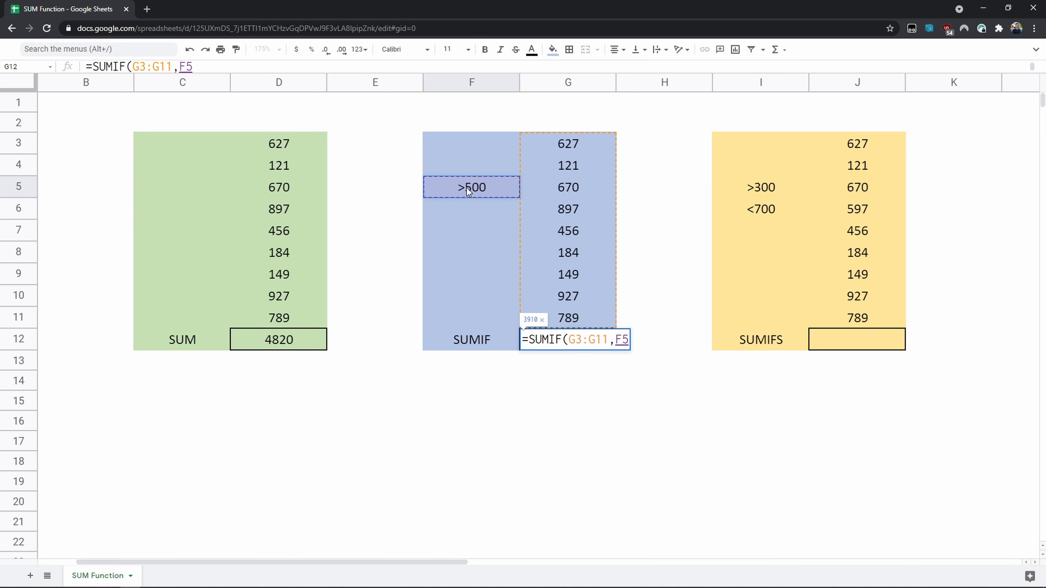
pyautogui.write(')')
pyautogui.press('Return')
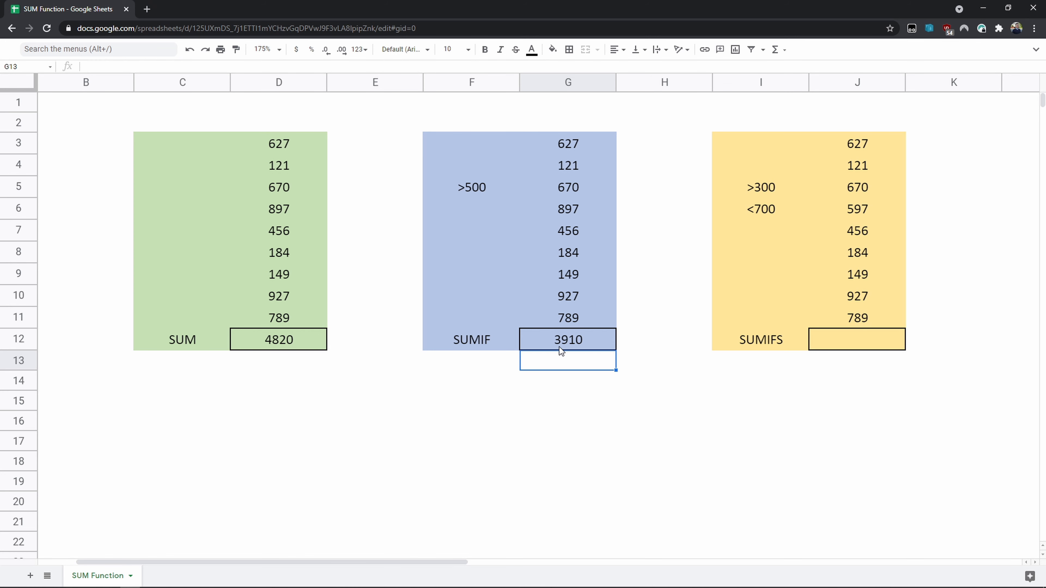
# Select only the values above 500 in G3, G5:G6 and G10:G11 to check their sum against G12.
pyautogui.click(565, 149)
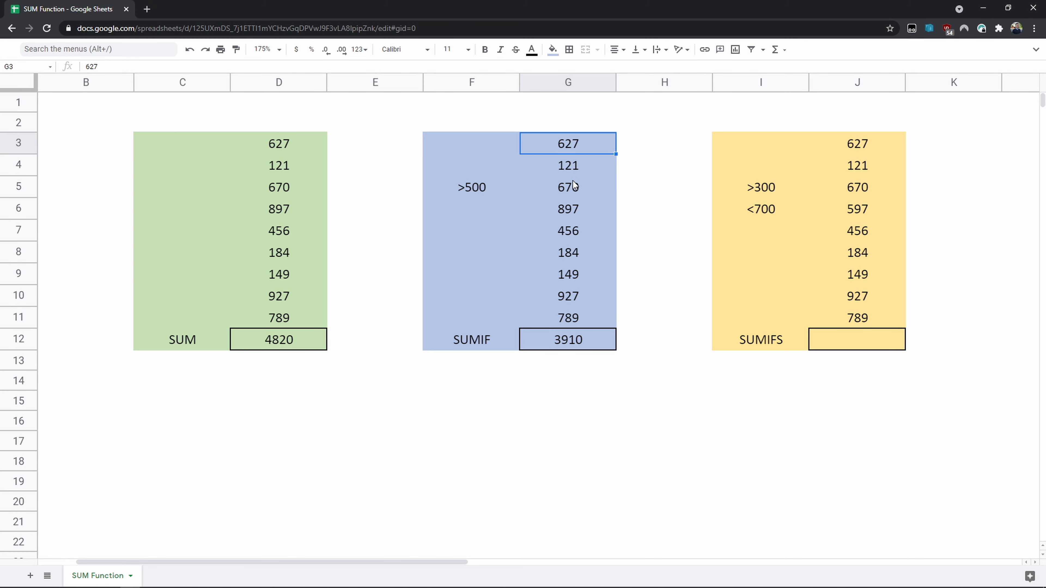
pyautogui.moveTo(573, 181); pyautogui.dragTo(578, 235)
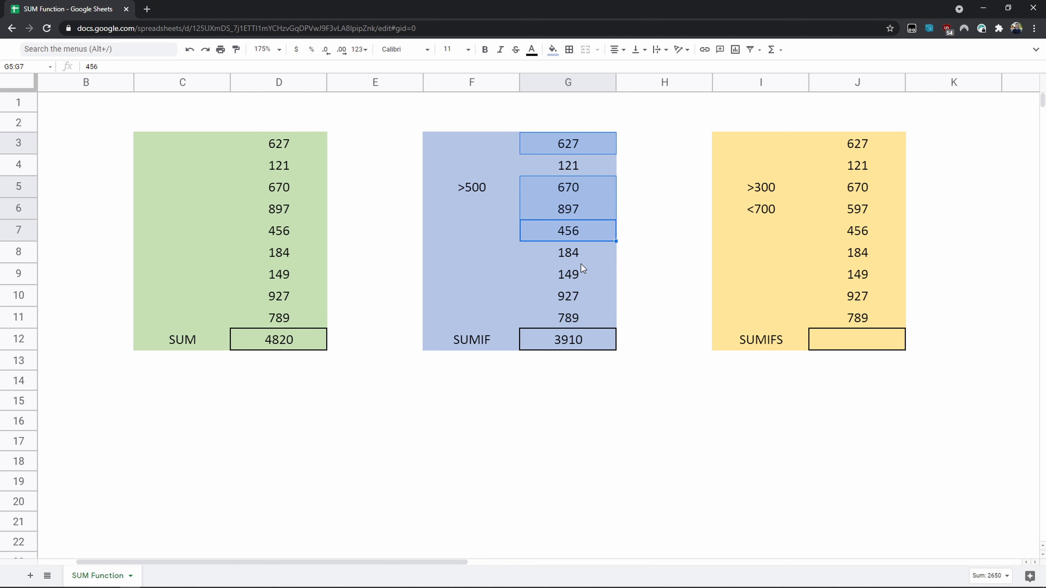
pyautogui.moveTo(575, 293); pyautogui.dragTo(571, 316)
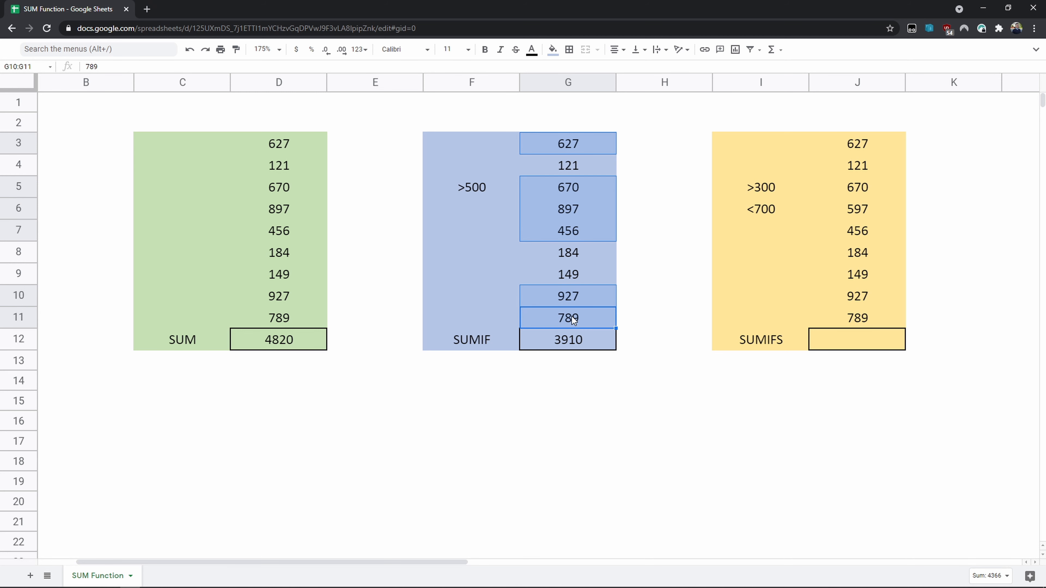
pyautogui.keyDown('ctrl'); pyautogui.click(575, 233); pyautogui.keyUp('ctrl')
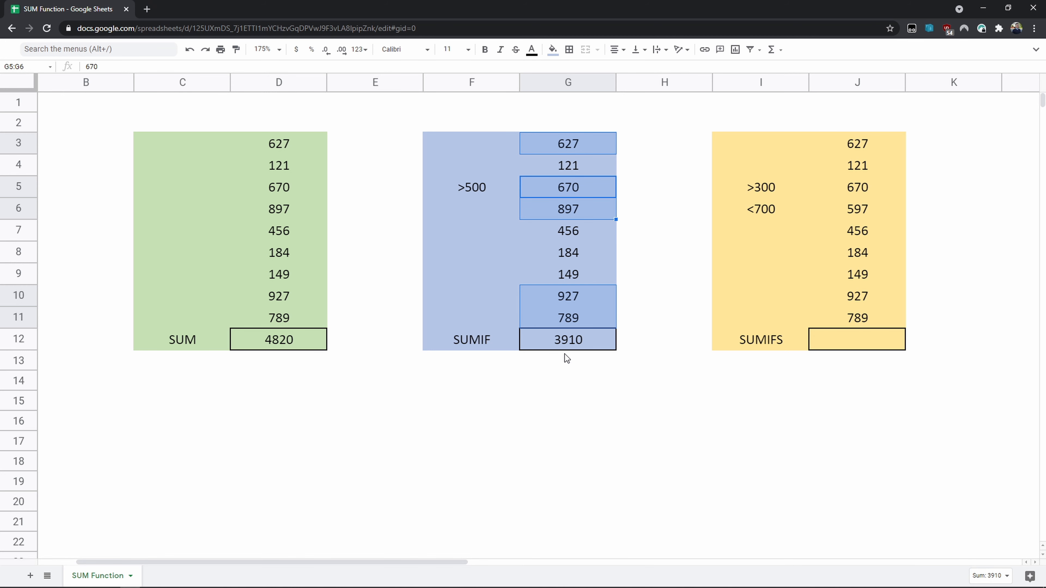
# Start a SUMIFS formula in J12 with sum range J3:J11, first criteria range J3:J11 and the criterion in I5.
pyautogui.click(833, 342)
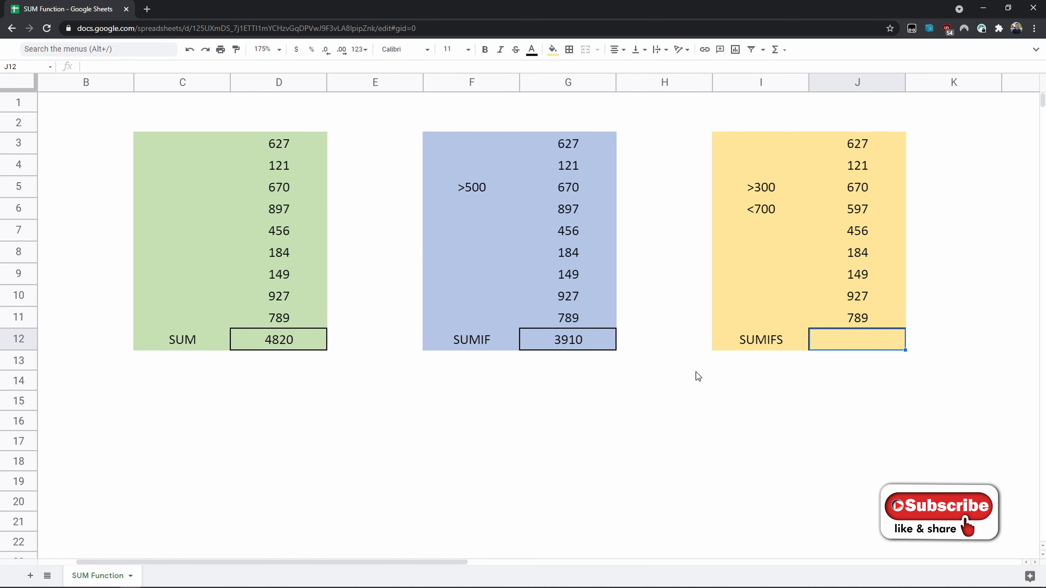
pyautogui.write('=s')
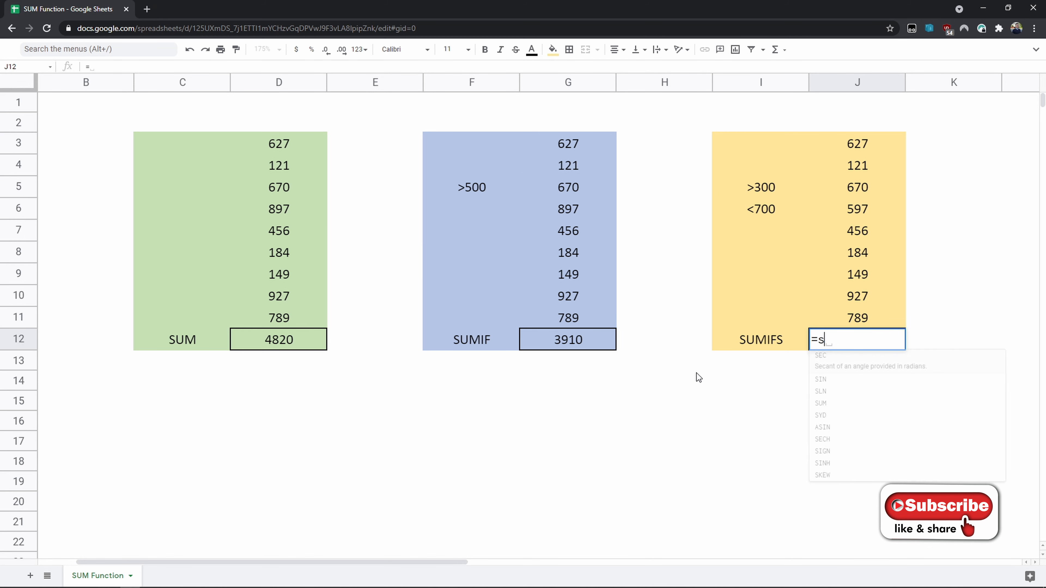
pyautogui.write('umifs')
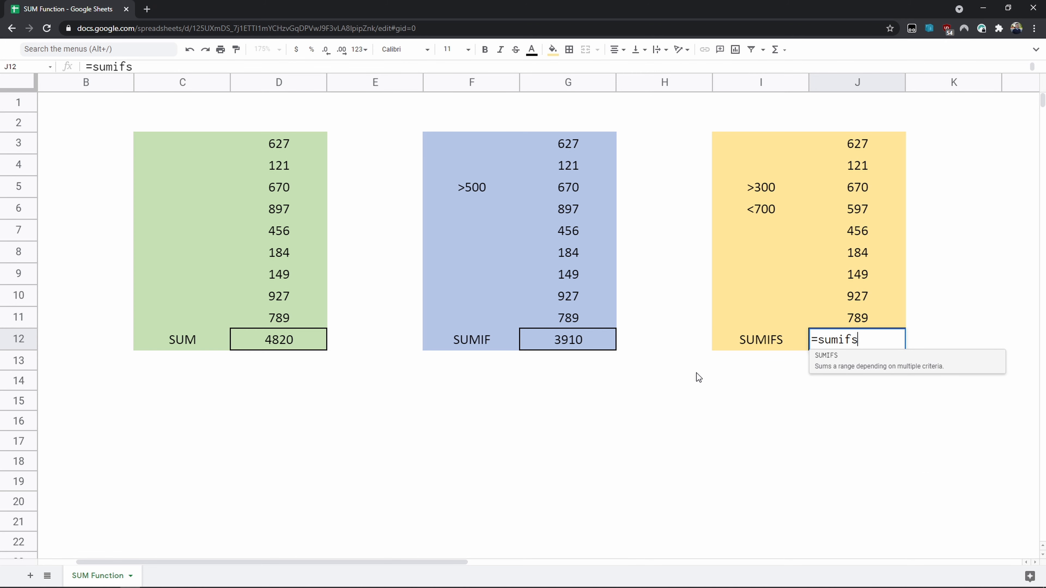
pyautogui.press('Tab')
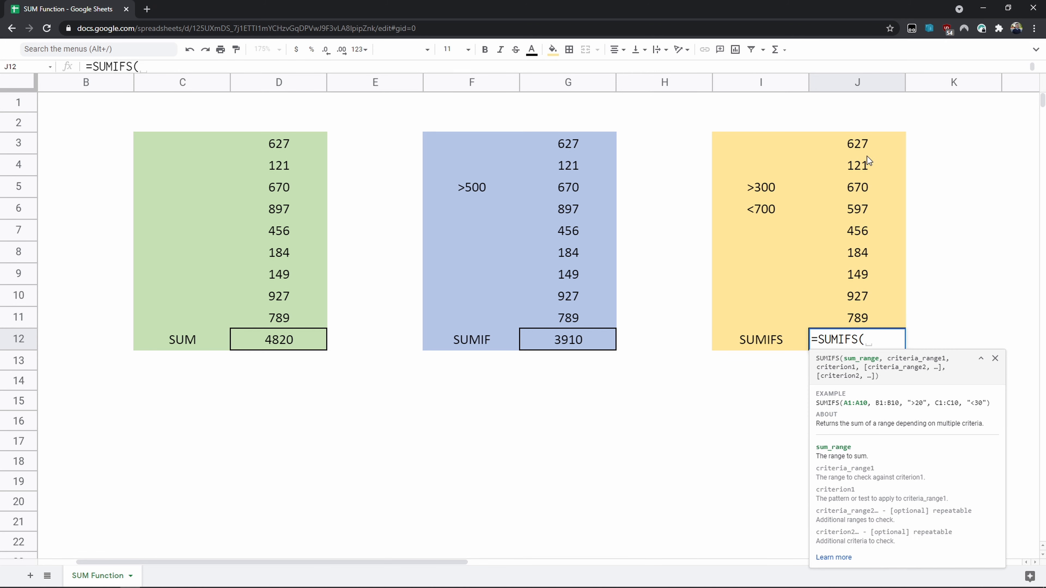
pyautogui.moveTo(862, 144); pyautogui.dragTo(861, 317)
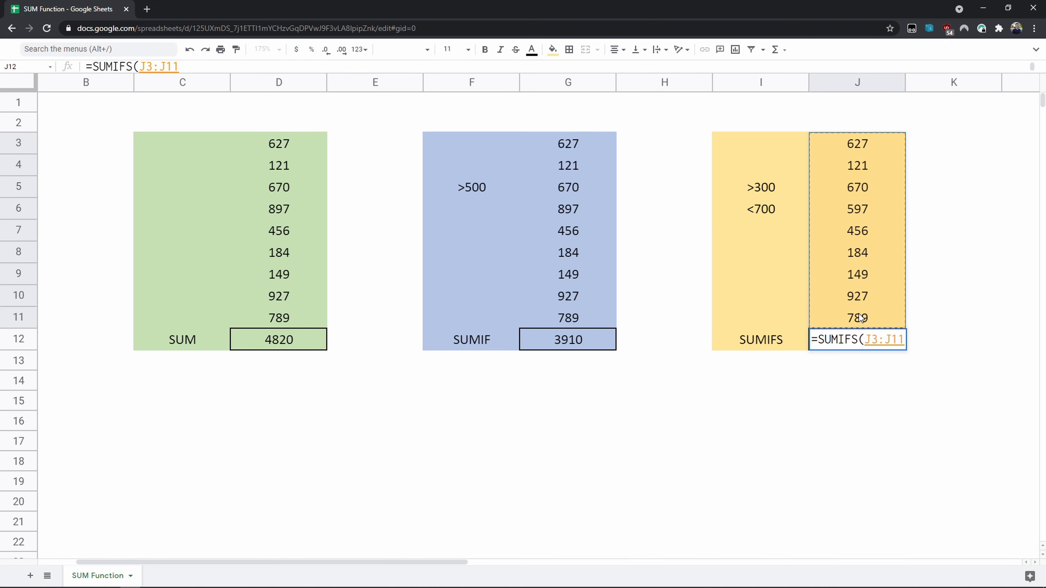
pyautogui.write(',')
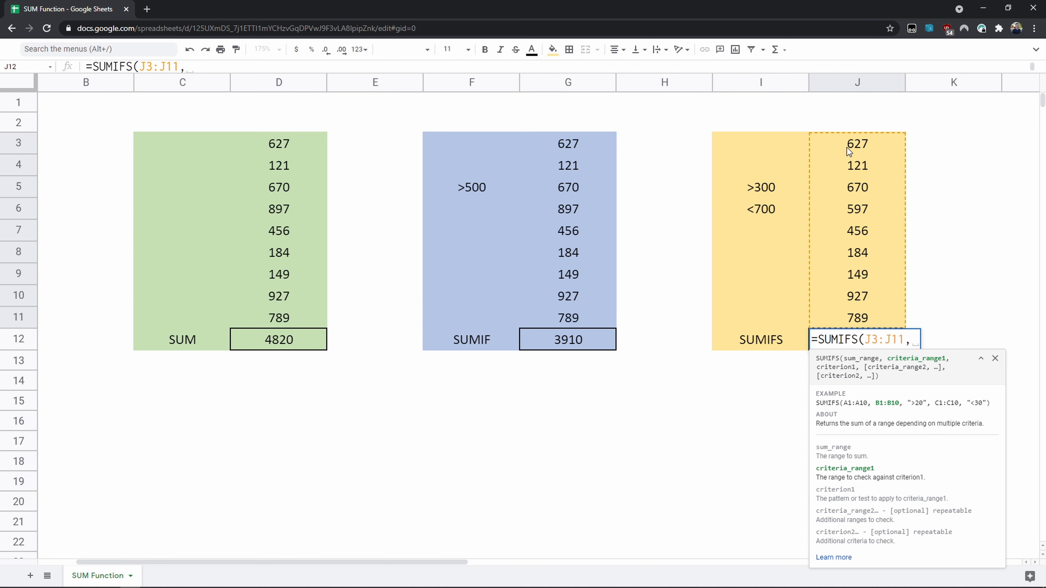
pyautogui.moveTo(846, 147); pyautogui.dragTo(853, 312)
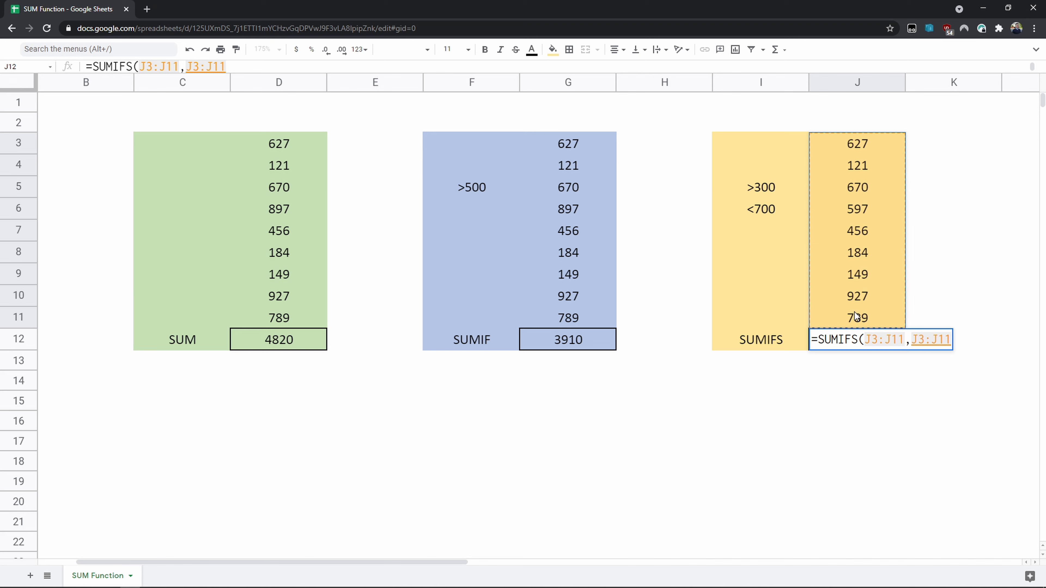
pyautogui.write(',')
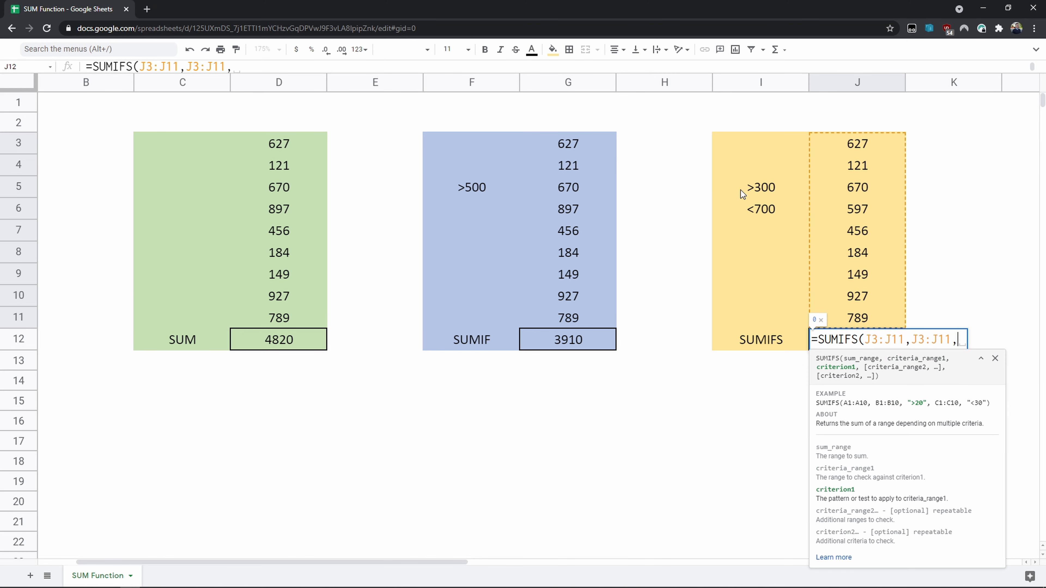
pyautogui.click(758, 189)
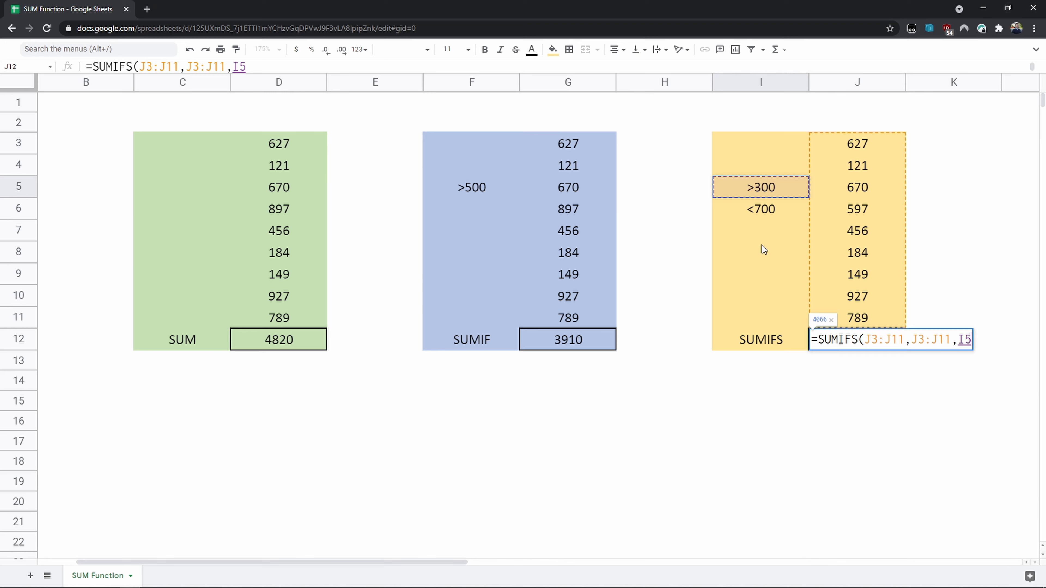
# Complete the J12 SUMIFS formula with second criteria range J3:J11 and criterion I6, and select J3 and J5:J7 to check it.
pyautogui.write(',')
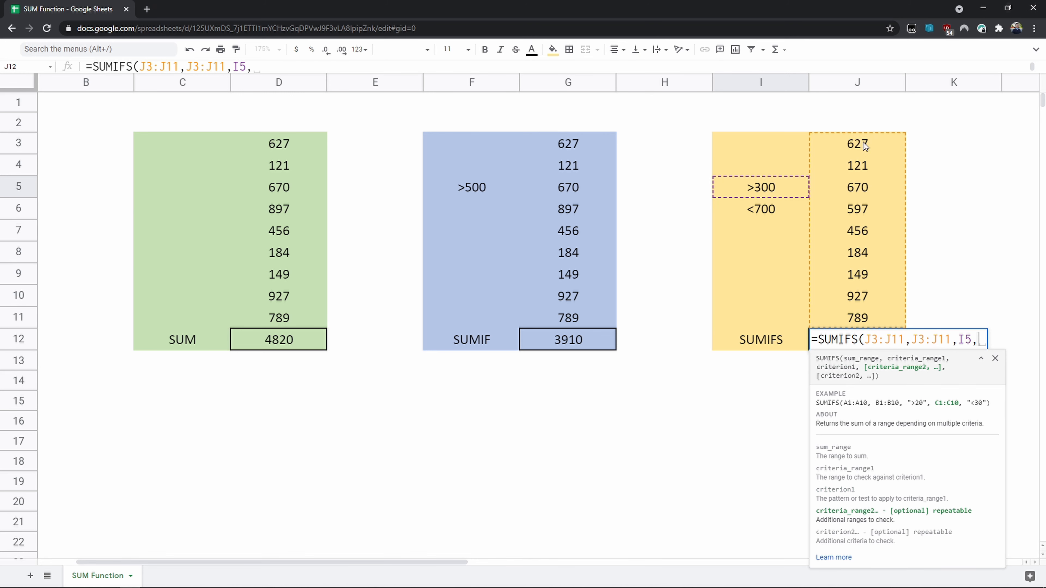
pyautogui.moveTo(863, 141); pyautogui.dragTo(869, 310)
pyautogui.write(',')
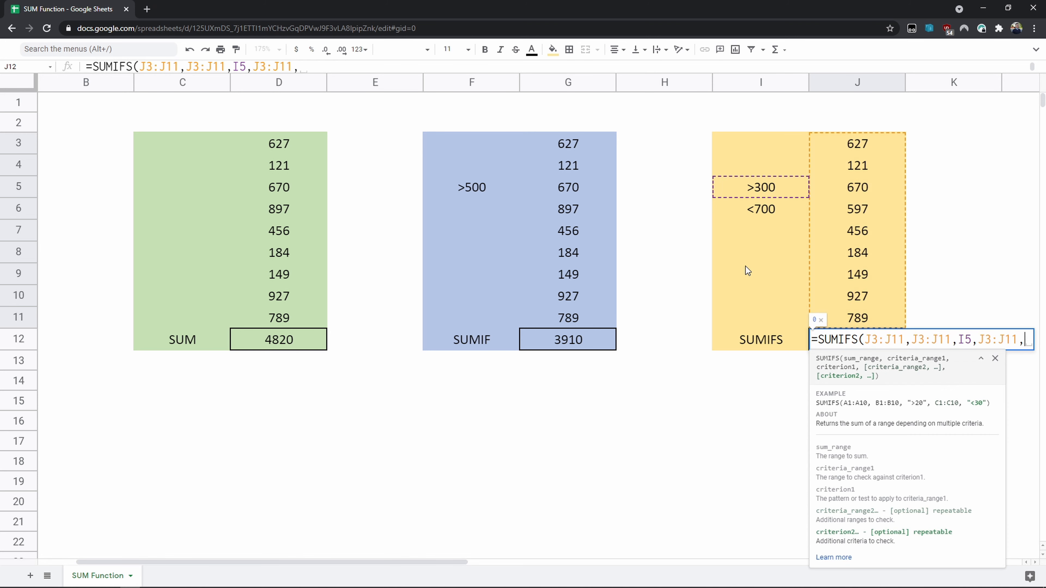
pyautogui.click(765, 213)
pyautogui.write(')')
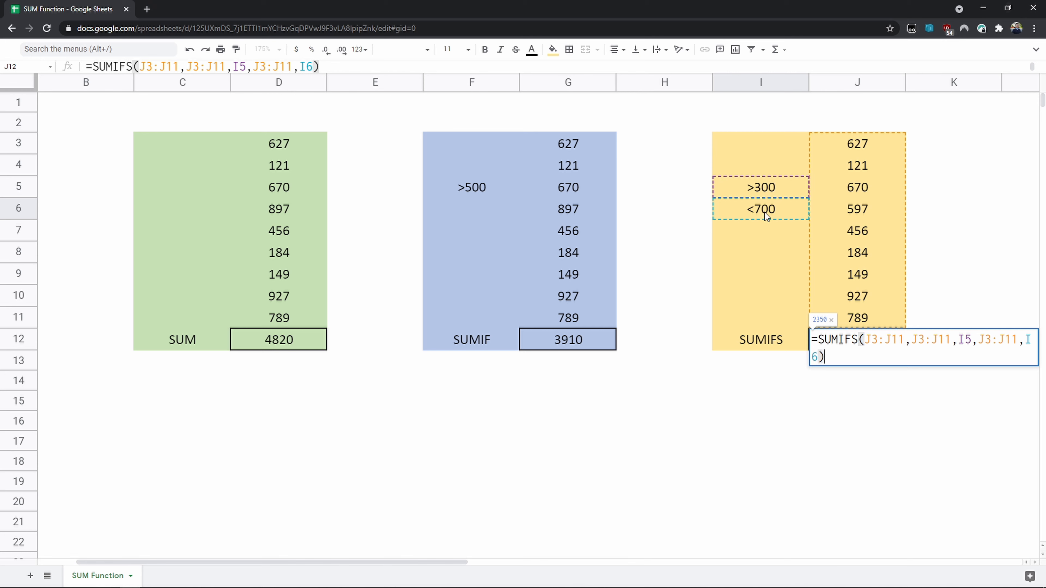
pyautogui.press('Return')
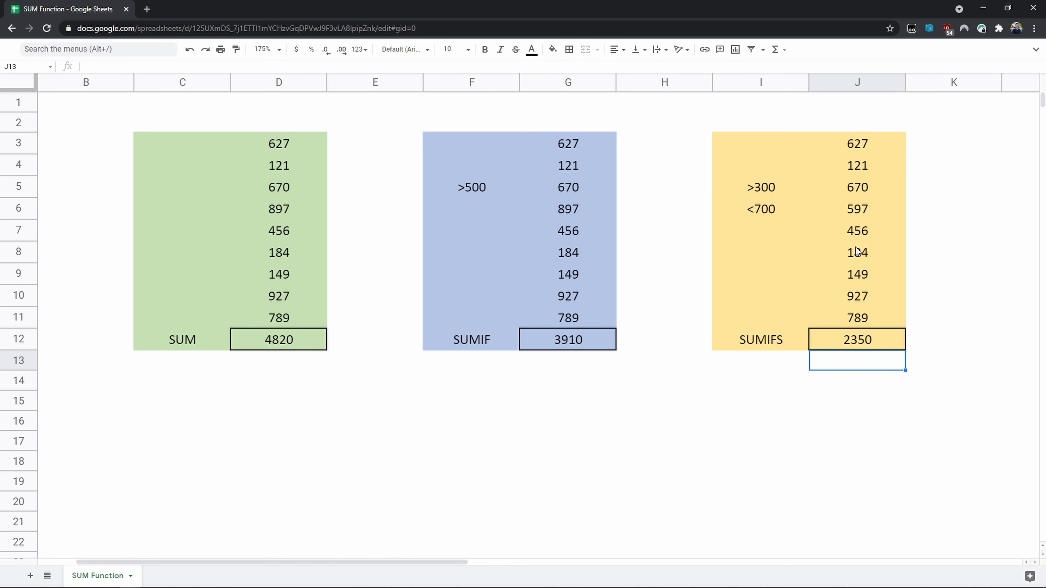
pyautogui.click(856, 149)
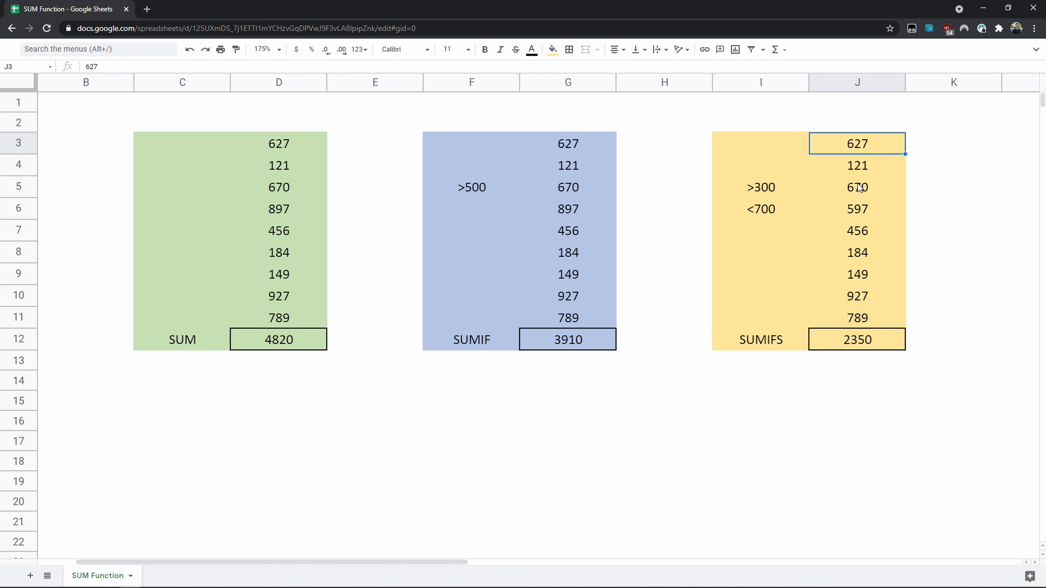
pyautogui.moveTo(858, 187); pyautogui.dragTo(864, 231)
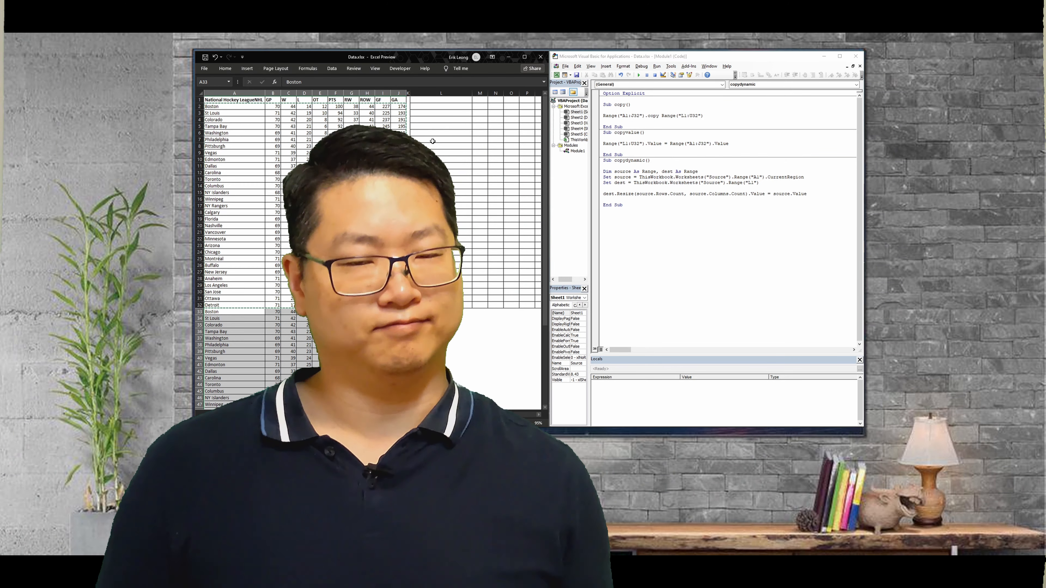
pyautogui.click(367, 146)
pyautogui.click(624, 177)
pyautogui.click(639, 75)
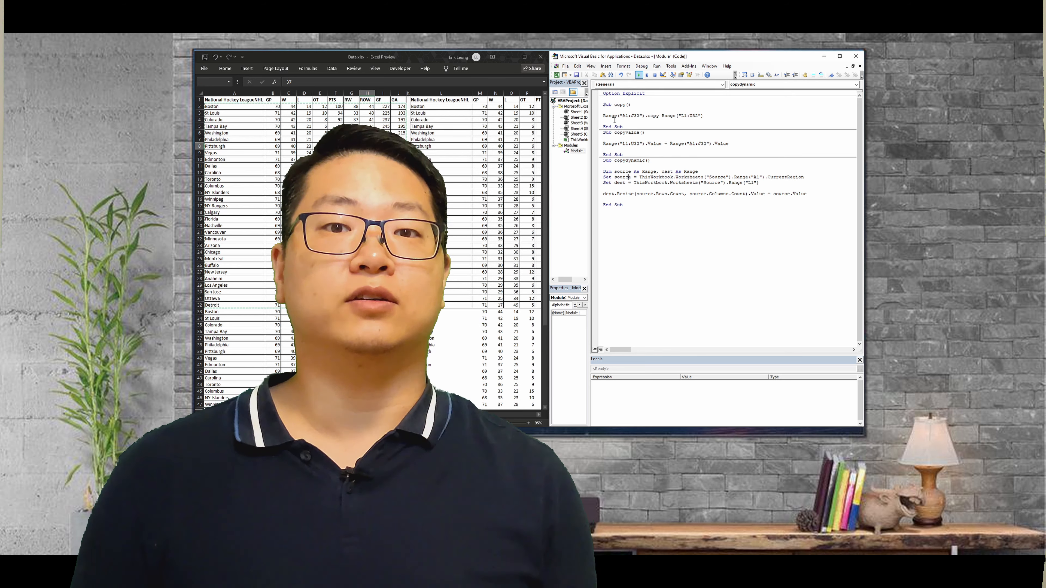
pyautogui.scroll(-8, 449, 322)
pyautogui.scroll(8, 449, 323)
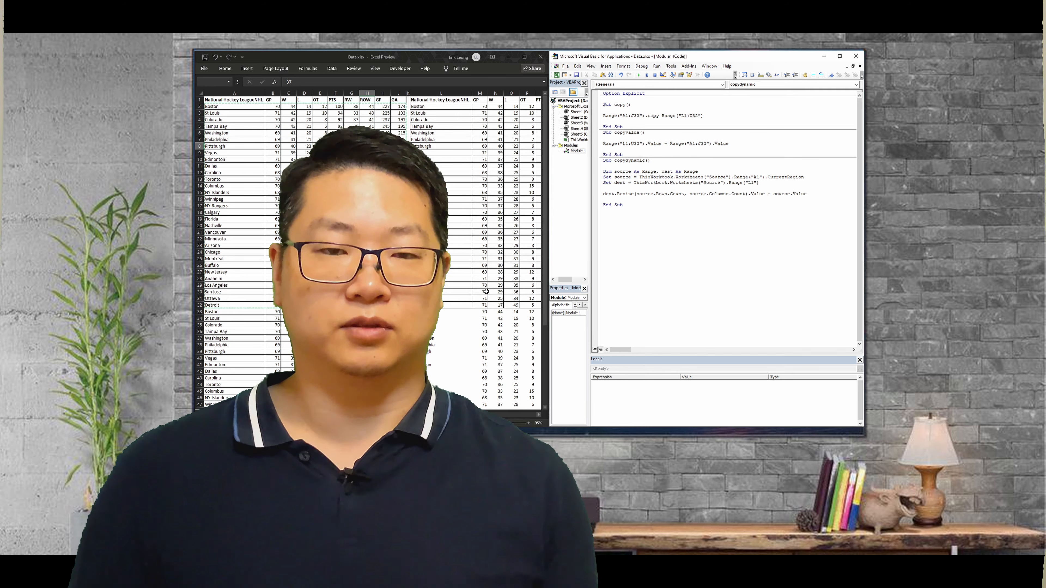